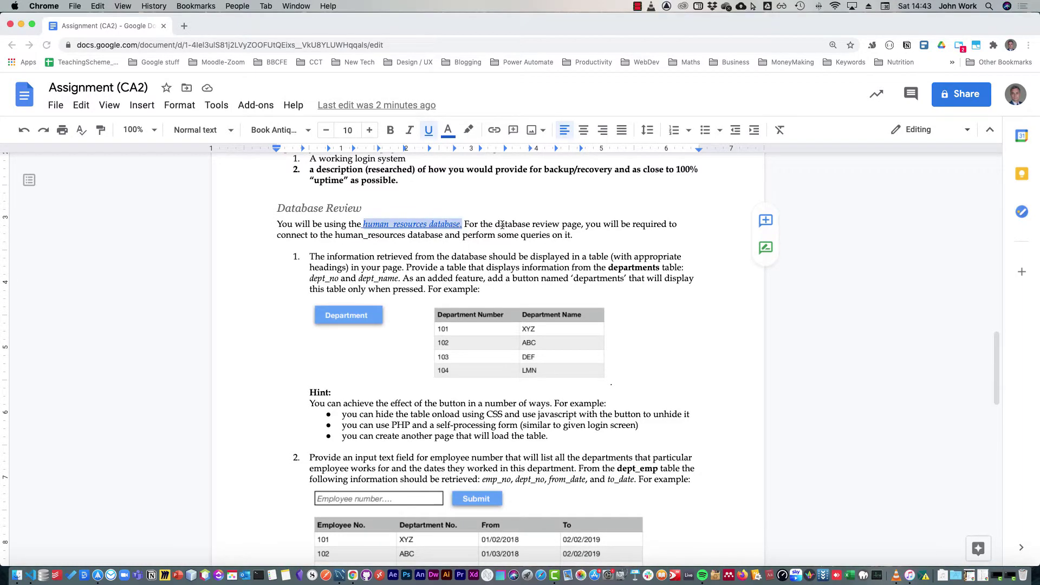
# Step: Read the sentence in the Database Review section that says which database to use
pyautogui.click(497, 227)
pyautogui.moveTo(324, 223); pyautogui.dragTo(464, 228)
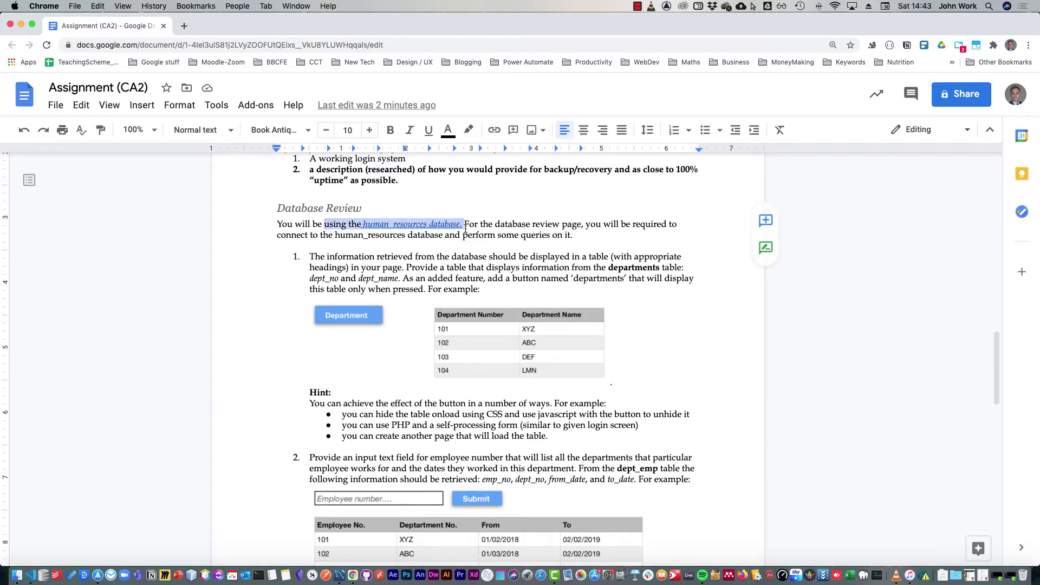
pyautogui.click(465, 226)
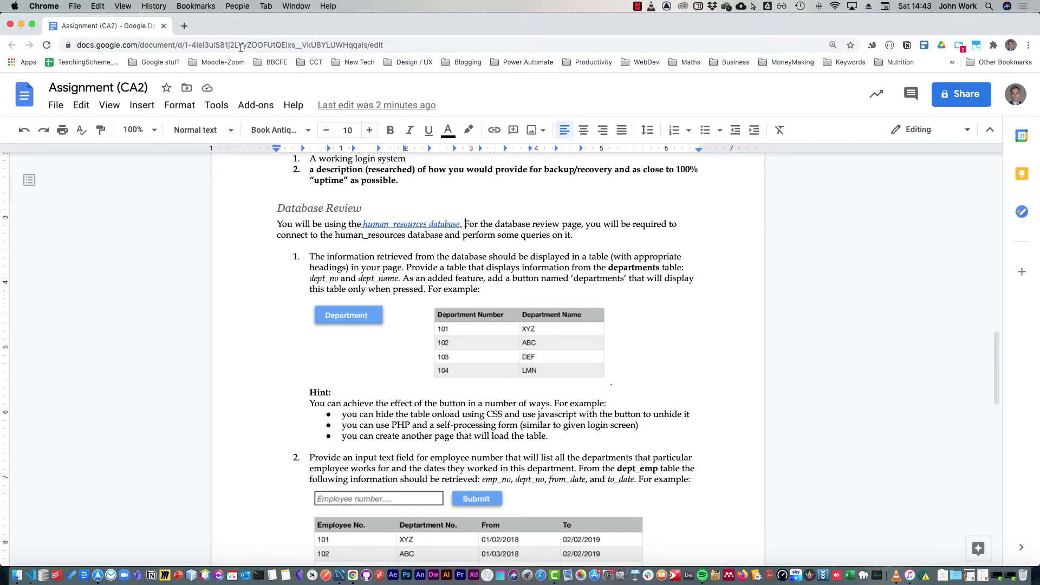
# Step: Open freemysqlhosting.net in a new browser tab, view the free account registration form and go to the login page
pyautogui.click(184, 26)
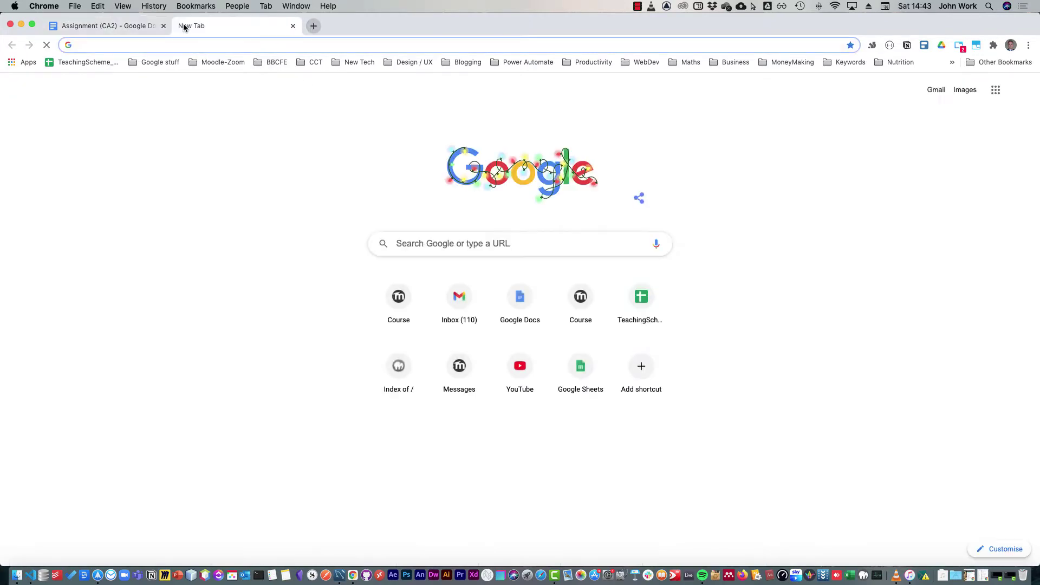
pyautogui.write('free')
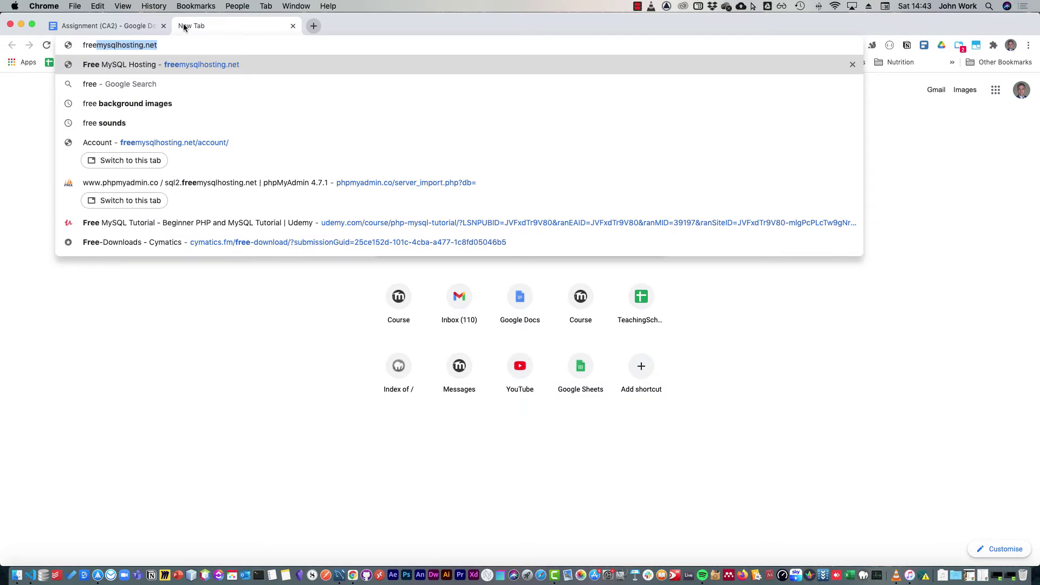
pyautogui.press('Return')
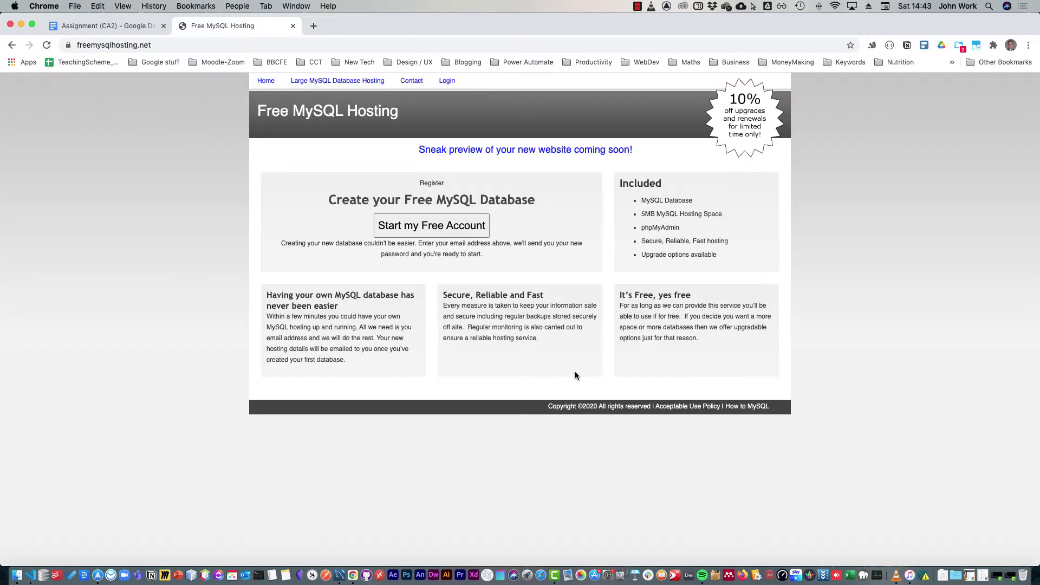
pyautogui.click(458, 229)
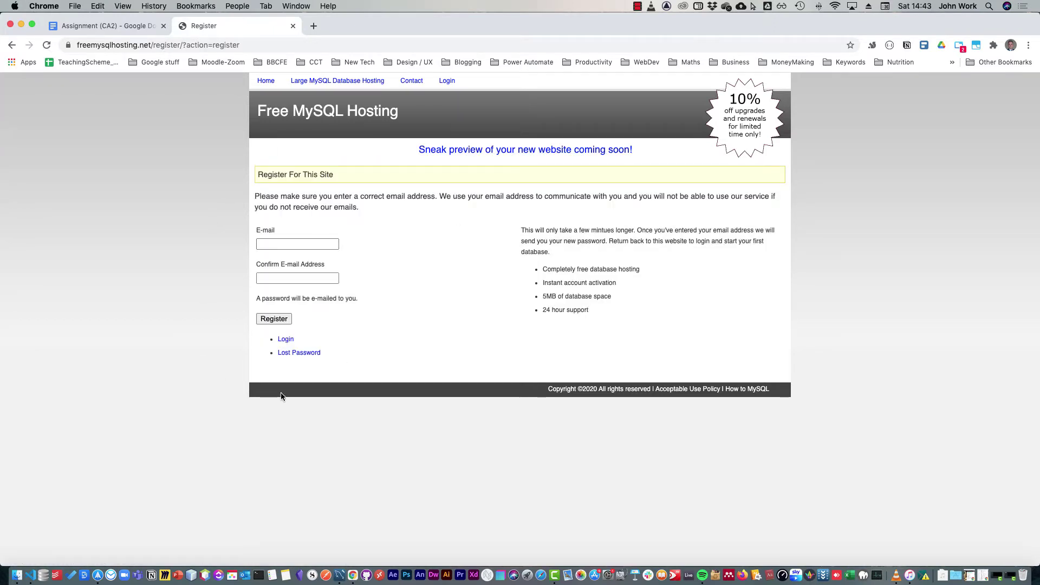
pyautogui.click(447, 81)
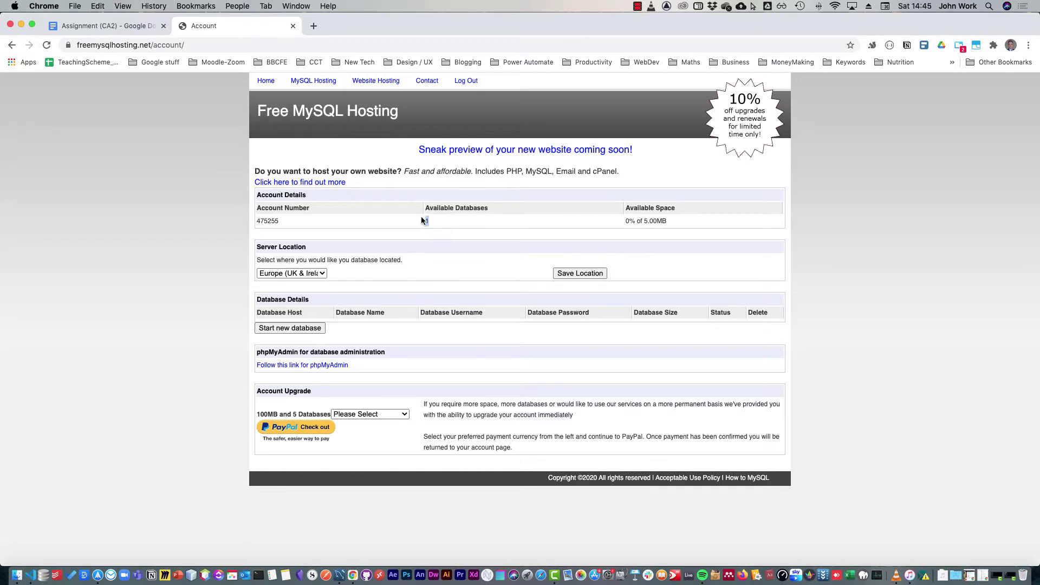
# Step: Check the number of available databases in the hosting account and start a new database
pyautogui.moveTo(421, 216); pyautogui.dragTo(450, 215)
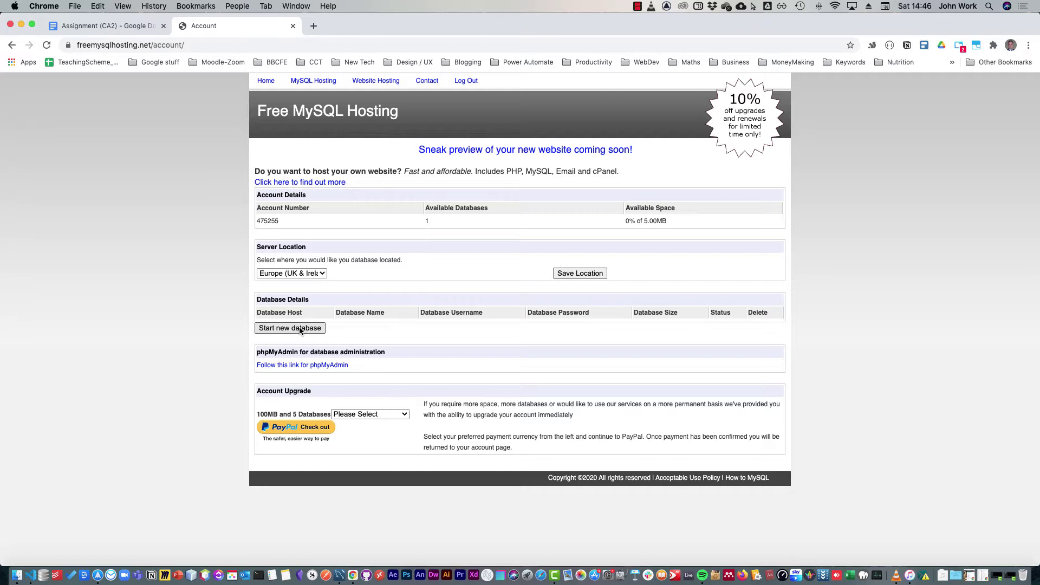
pyautogui.click(300, 328)
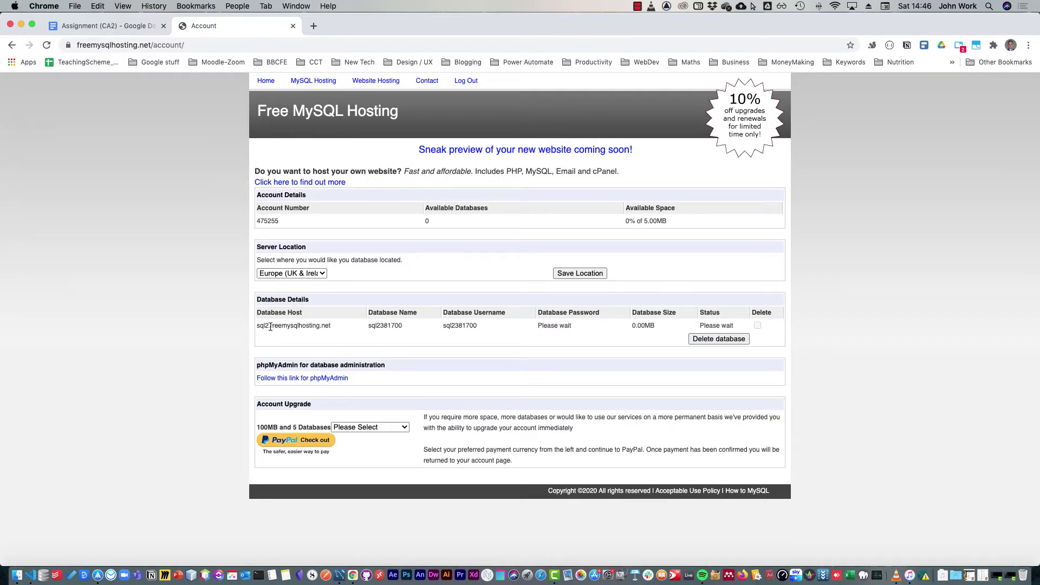
# Step: Examine the new database's host, name, username and password entries in the Database Details table
pyautogui.moveTo(257, 325); pyautogui.dragTo(337, 326)
pyautogui.click(370, 324)
pyautogui.moveTo(481, 325); pyautogui.dragTo(443, 325)
pyautogui.click(570, 327)
pyautogui.moveTo(339, 325); pyautogui.dragTo(259, 324)
pyautogui.moveTo(496, 323); pyautogui.dragTo(444, 326)
pyautogui.click(603, 323)
# Step: Refresh the account page and check the database's password and username entries again
pyautogui.press('super+r')
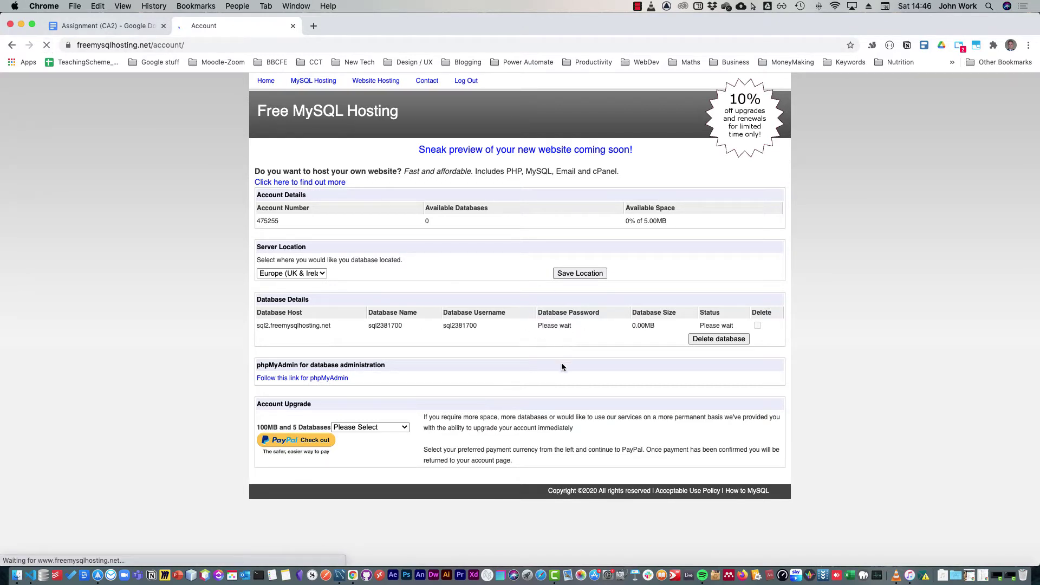
pyautogui.moveTo(610, 323); pyautogui.dragTo(546, 325)
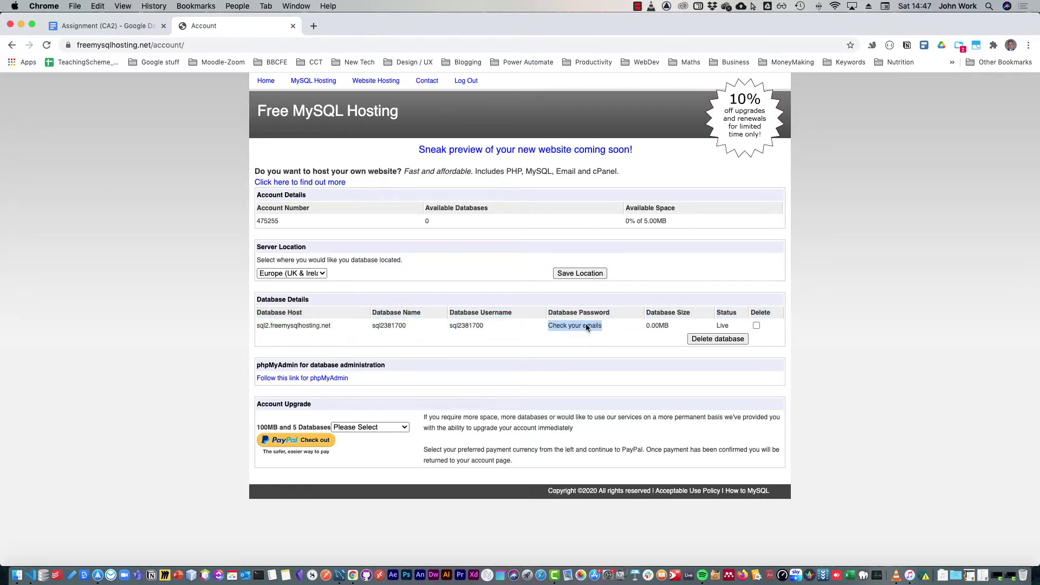
pyautogui.click(378, 385)
pyautogui.moveTo(512, 324); pyautogui.dragTo(447, 326)
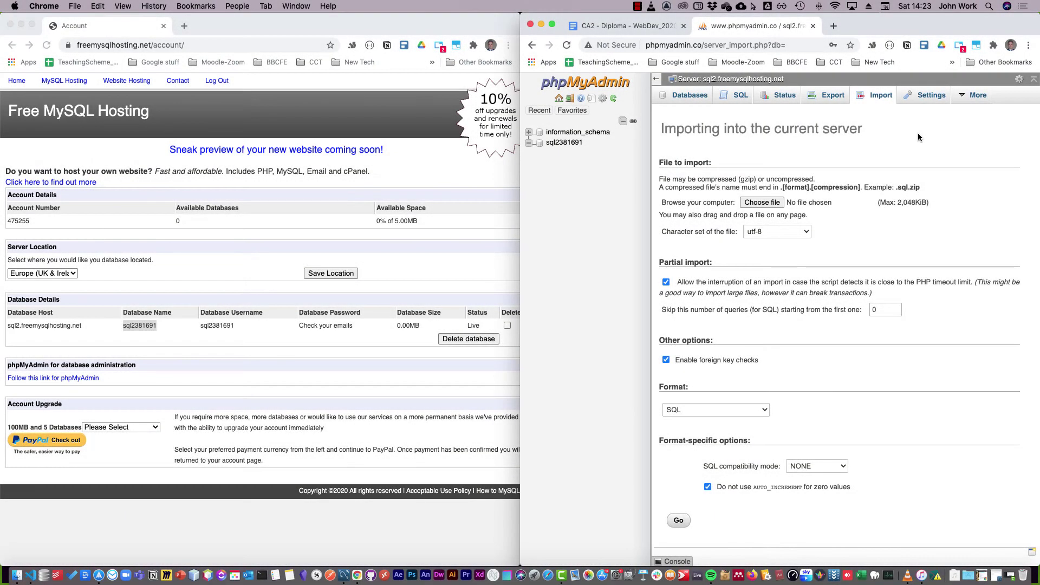
# Step: Look over the phpMyAdmin import options and show the list of databases on the server
pyautogui.scroll(3, 918, 132)
pyautogui.scroll(-3, 801, 265)
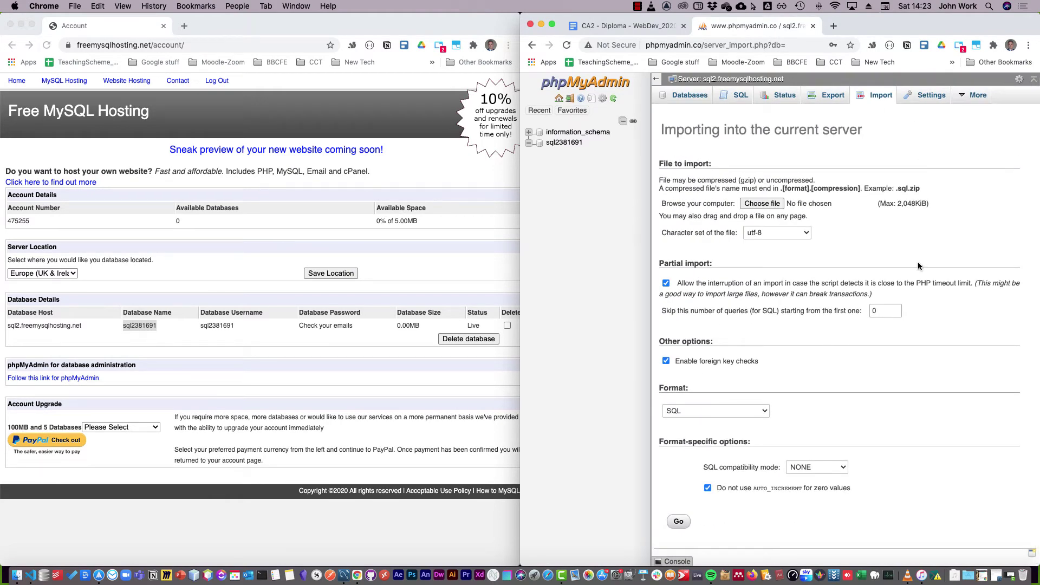
pyautogui.click(592, 142)
pyautogui.click(697, 96)
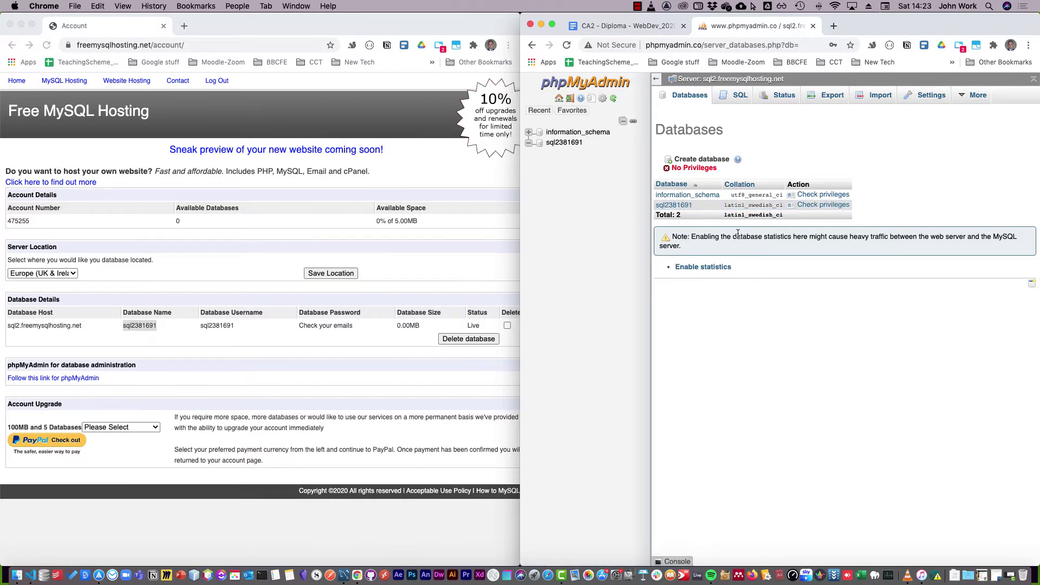
# Step: Switch to Visual Studio Code, load the human_resrources_mysql folder from the desktop and open employees.sql
pyautogui.hotkey('ctrl', 'Right')
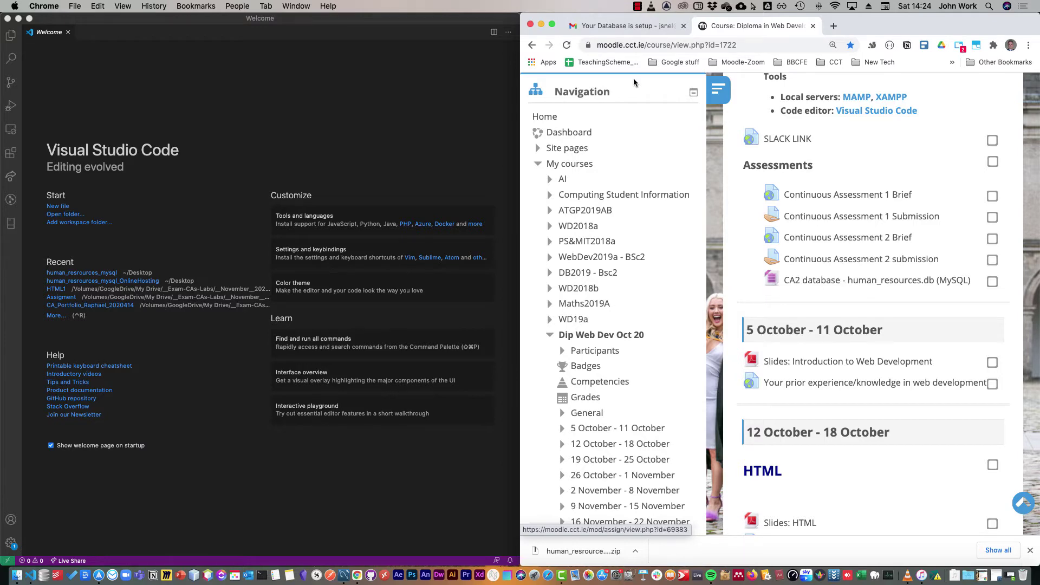
pyautogui.click(541, 24)
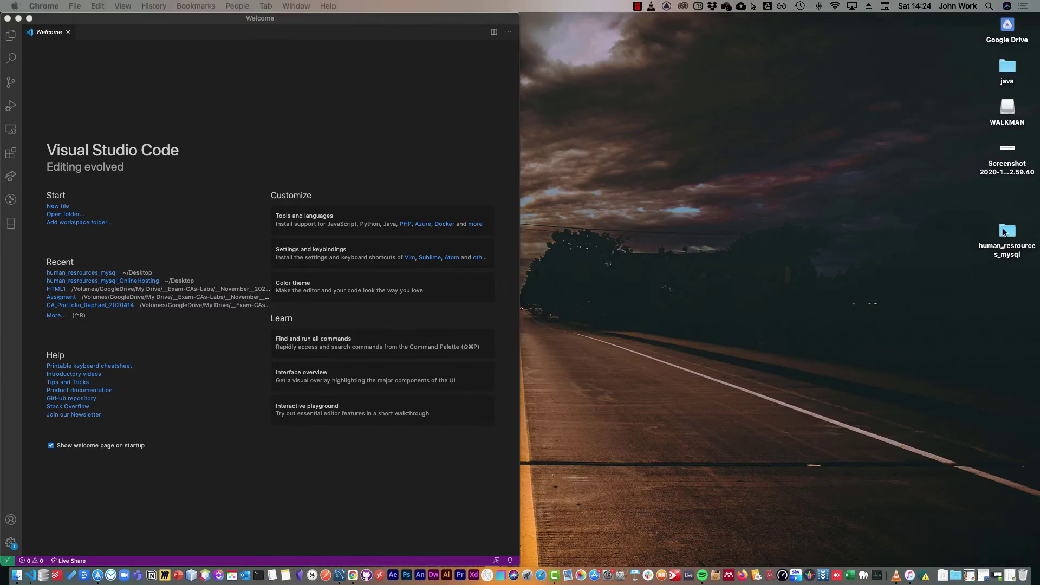
pyautogui.moveTo(1009, 235); pyautogui.dragTo(194, 123)
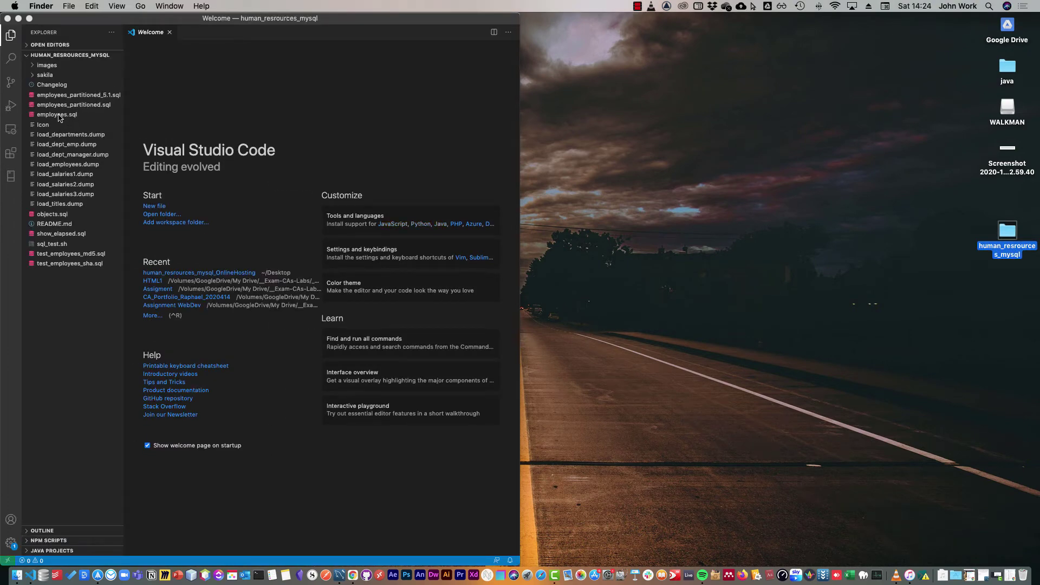
pyautogui.click(69, 115)
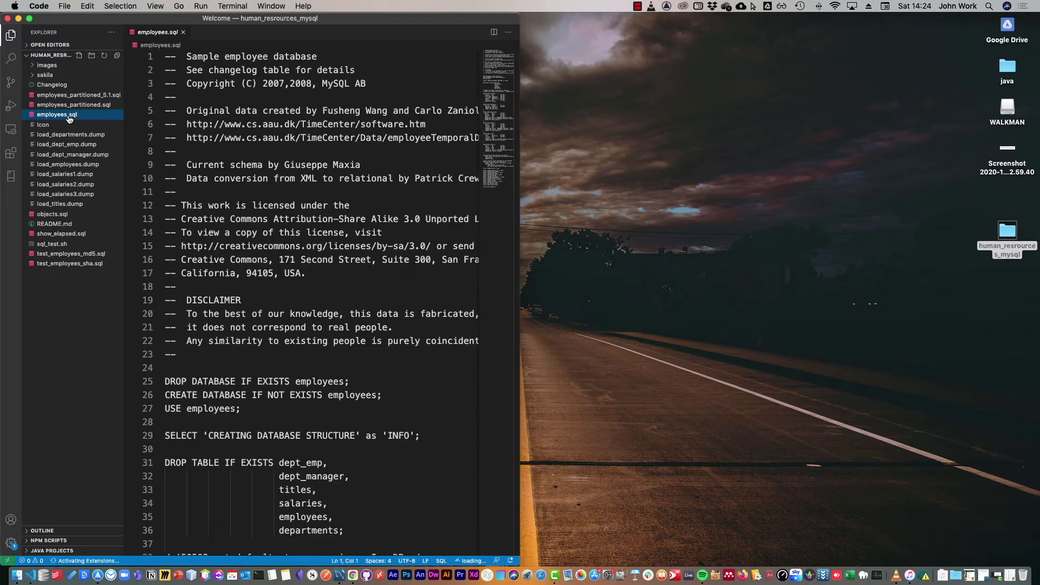
# Step: Comment out the DROP DATABASE IF EXISTS employees statement on line 25 with "--", after checking the database privileges in phpMyAdmin
pyautogui.scroll(-2, 277, 203)
pyautogui.scroll(-3, 277, 203)
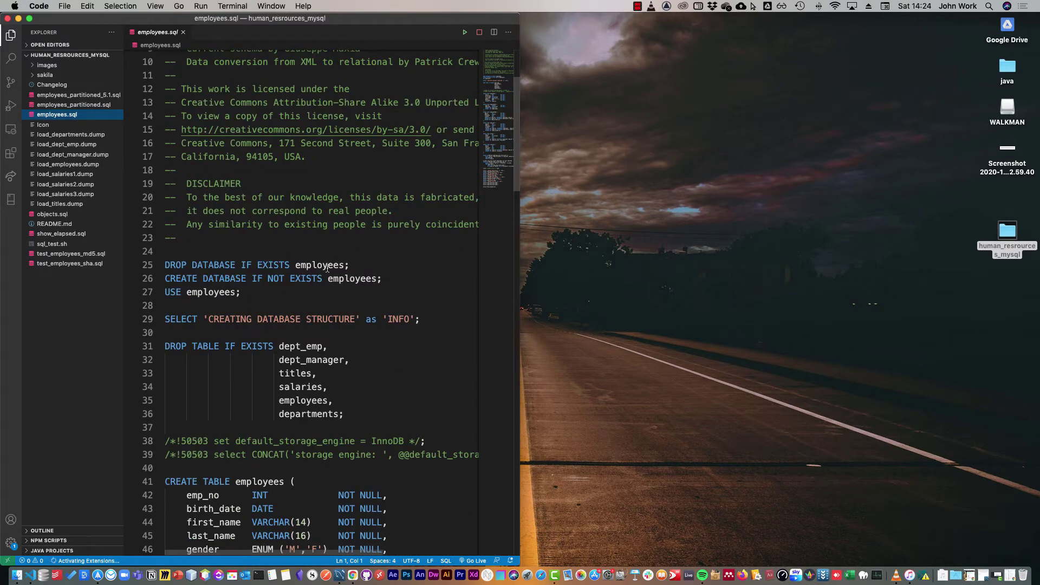
pyautogui.moveTo(350, 265); pyautogui.dragTo(154, 262)
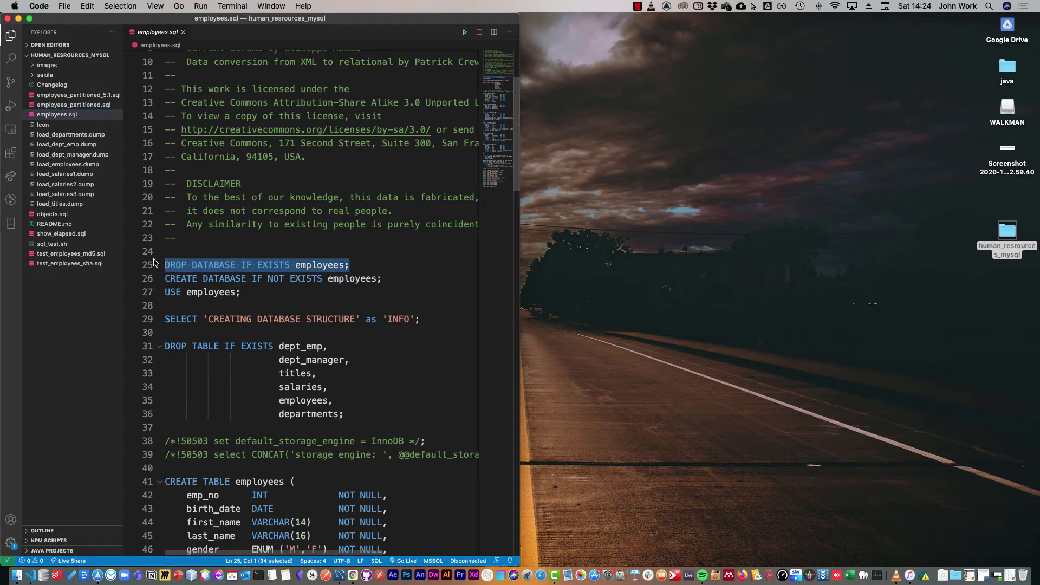
pyautogui.hotkey('ctrl', 'Left')
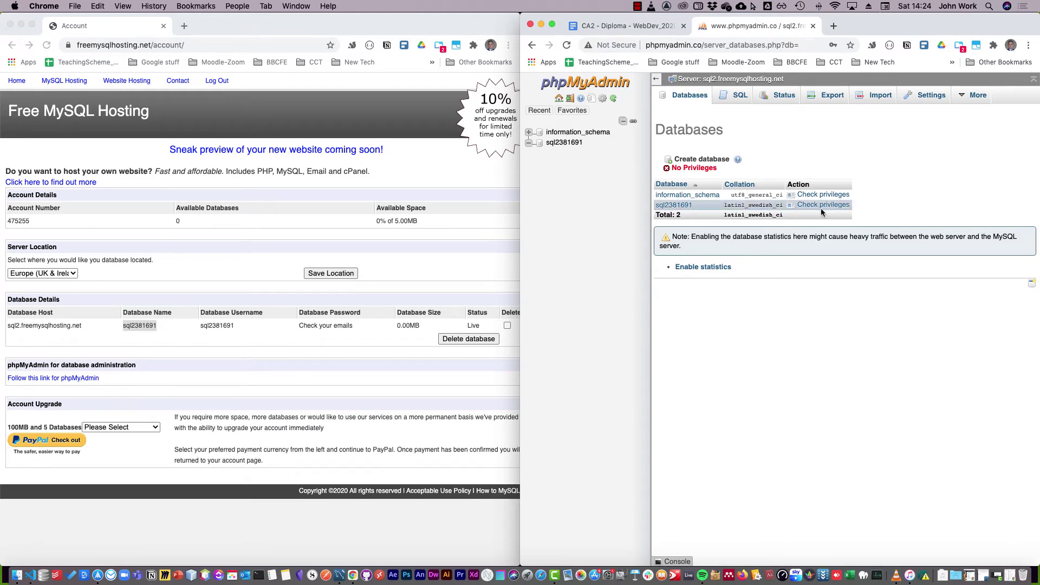
pyautogui.hotkey('ctrl', 'Right')
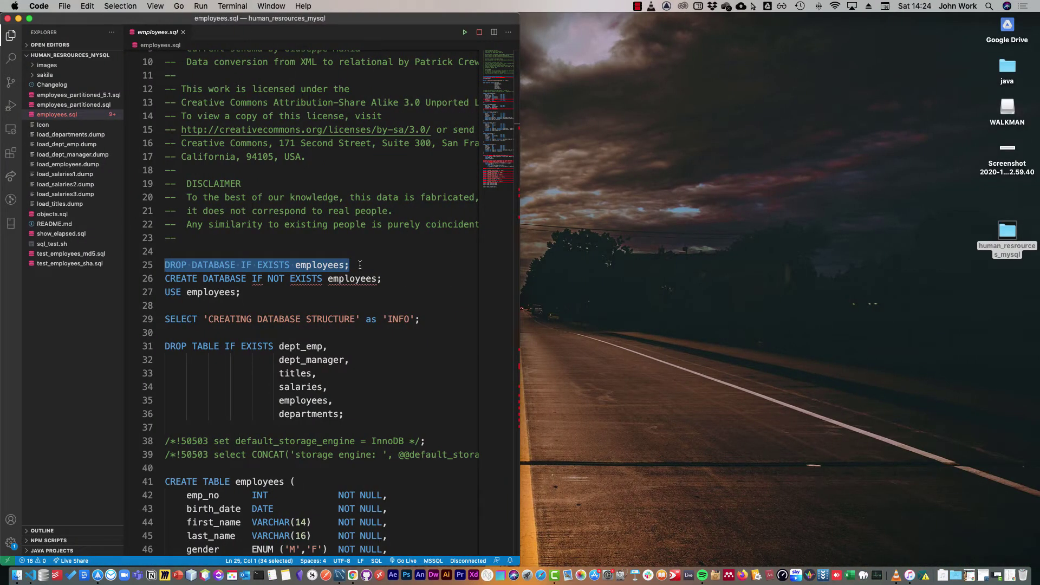
pyautogui.click(359, 265)
pyautogui.press('super+Left')
pyautogui.write('--')
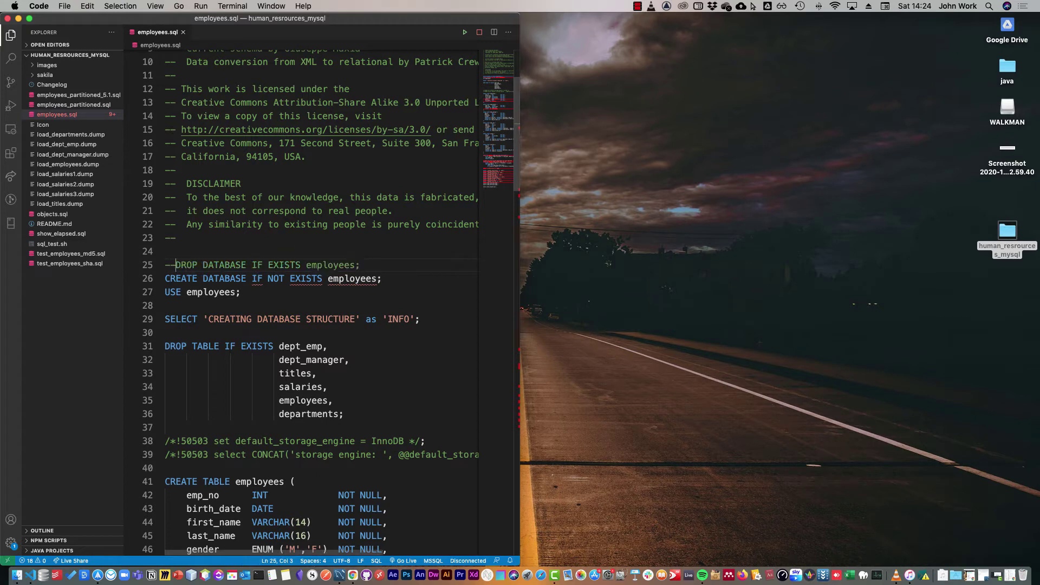
# Step: Comment out the CREATE DATABASE IF NOT EXISTS employees statement on line 26 with "-- "
pyautogui.click(397, 279)
pyautogui.press('super+Left')
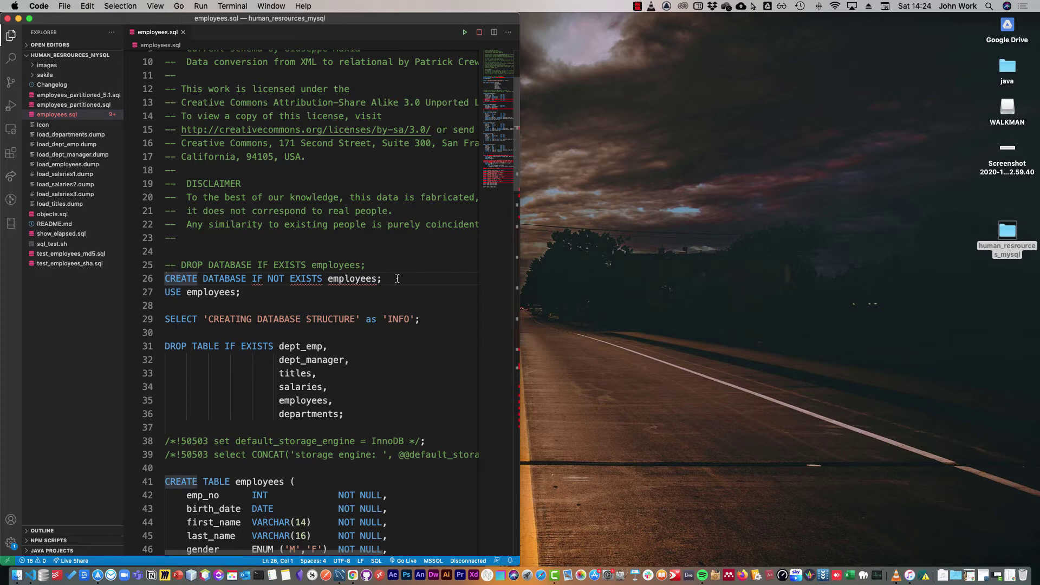
pyautogui.write('---')
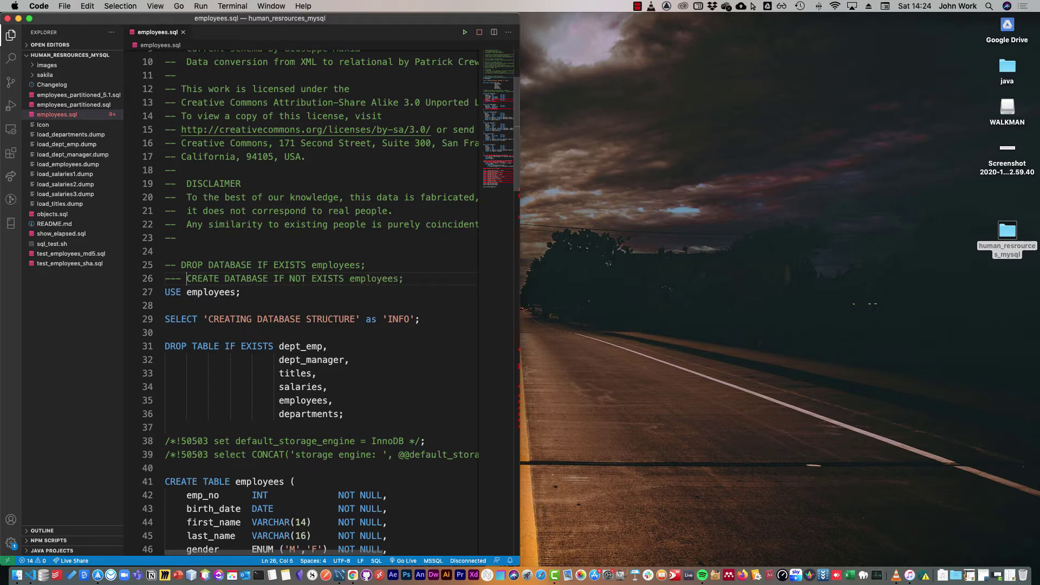
pyautogui.press('BackSpace')
pyautogui.press('BackSpace')
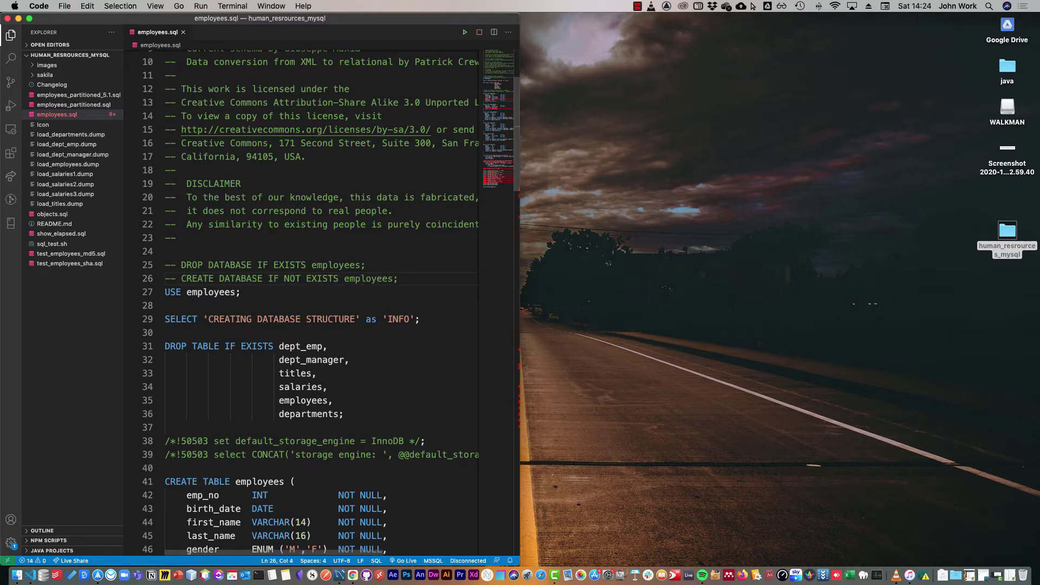
# Step: Copy the database name sql2381691 from the phpMyAdmin list and put it in place of employees in the USE statement on line 27
pyautogui.scroll(-3, 227, 225)
pyautogui.click(226, 224)
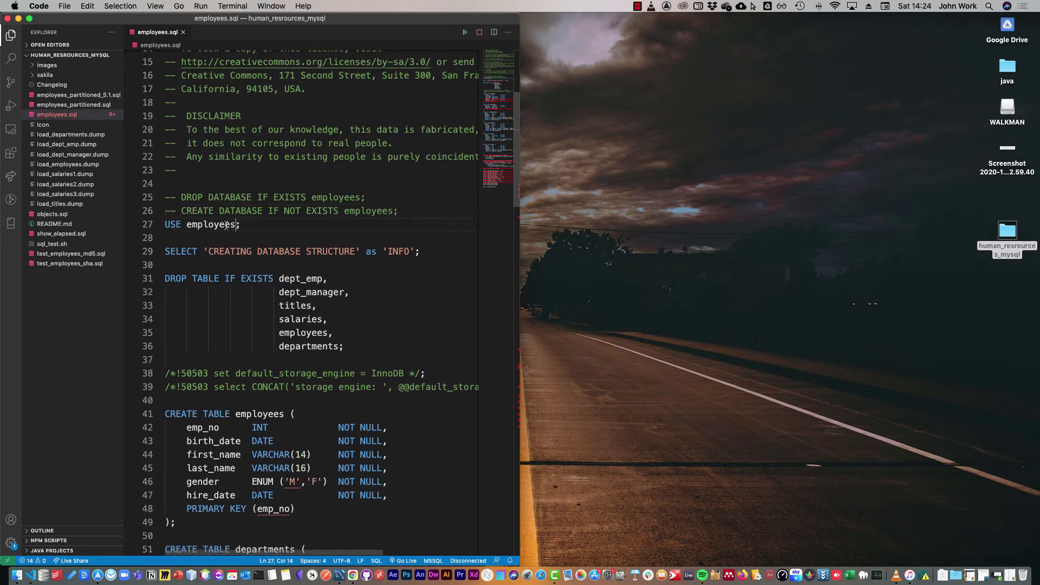
pyautogui.moveTo(226, 224); pyautogui.dragTo(187, 227)
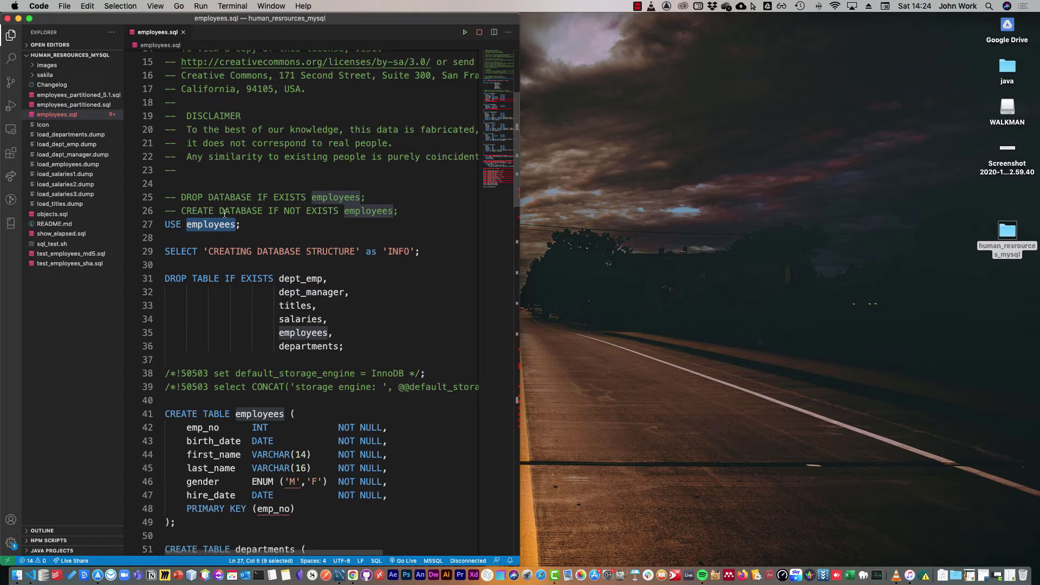
pyautogui.hotkey('ctrl', 'Left')
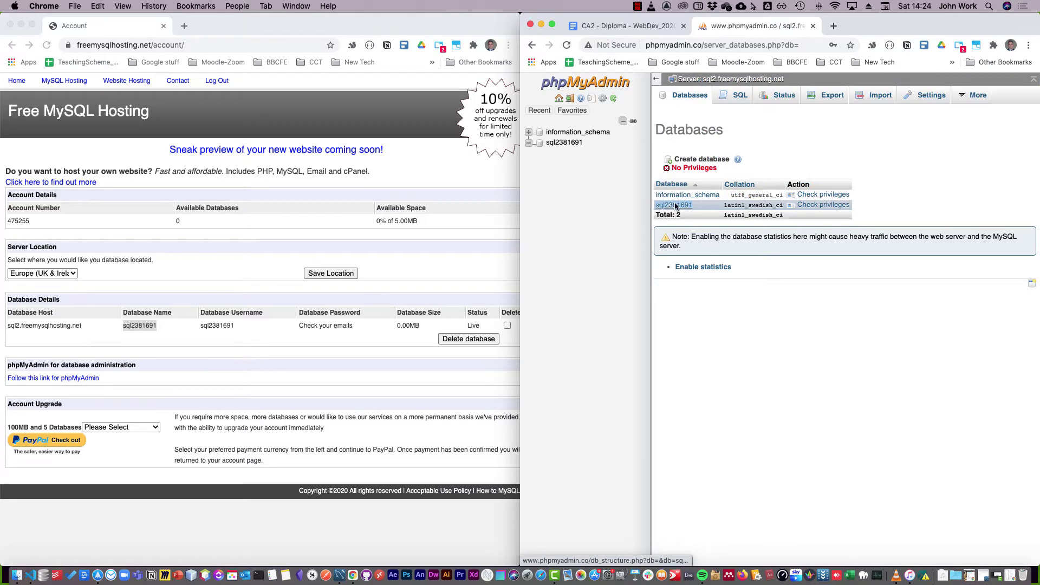
pyautogui.rightClick(674, 205)
pyautogui.press('Escape')
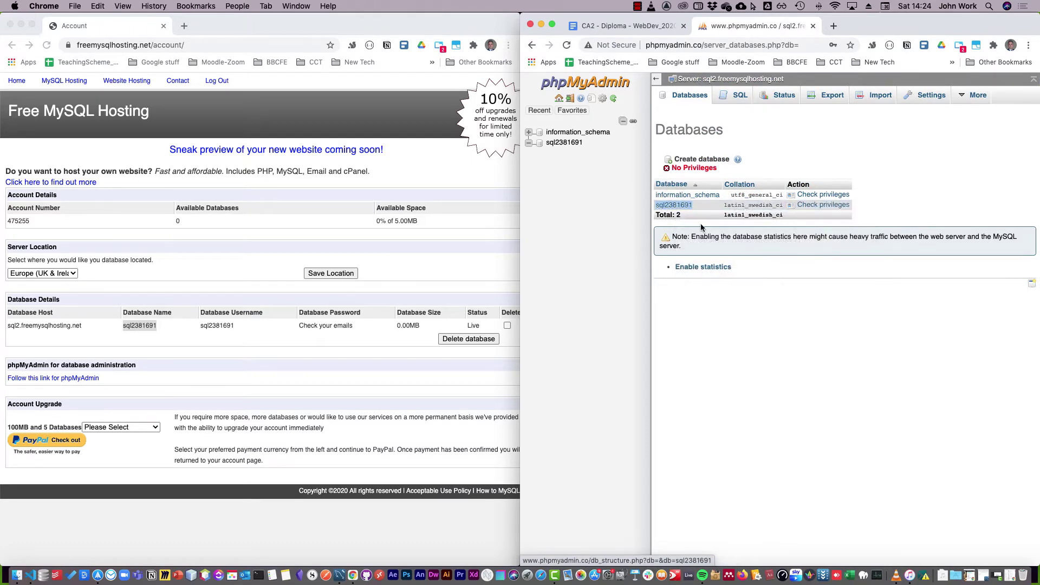
pyautogui.hotkey('ctrl', 'Right')
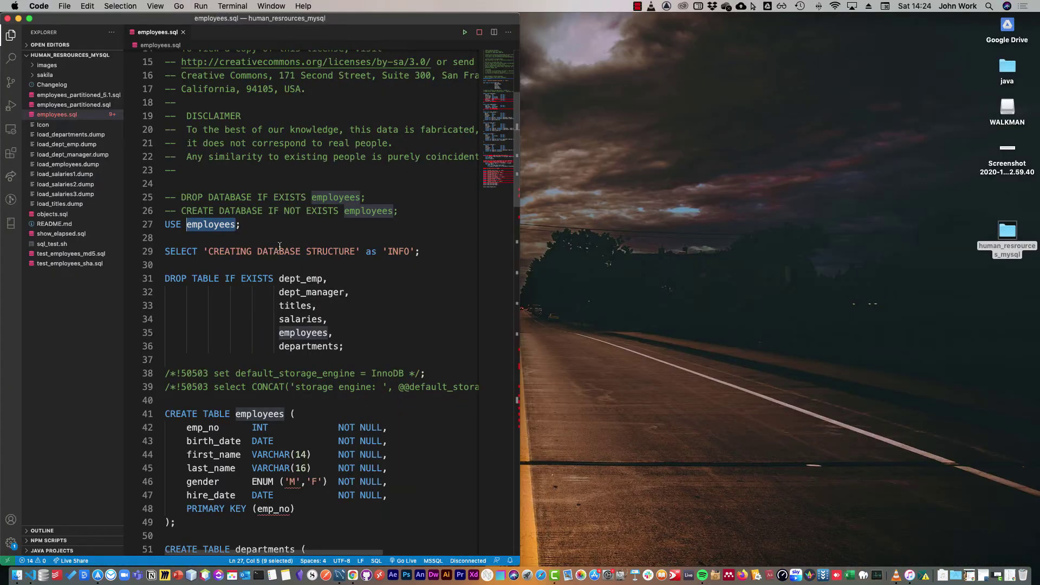
pyautogui.click(236, 223)
pyautogui.moveTo(236, 223); pyautogui.dragTo(188, 226)
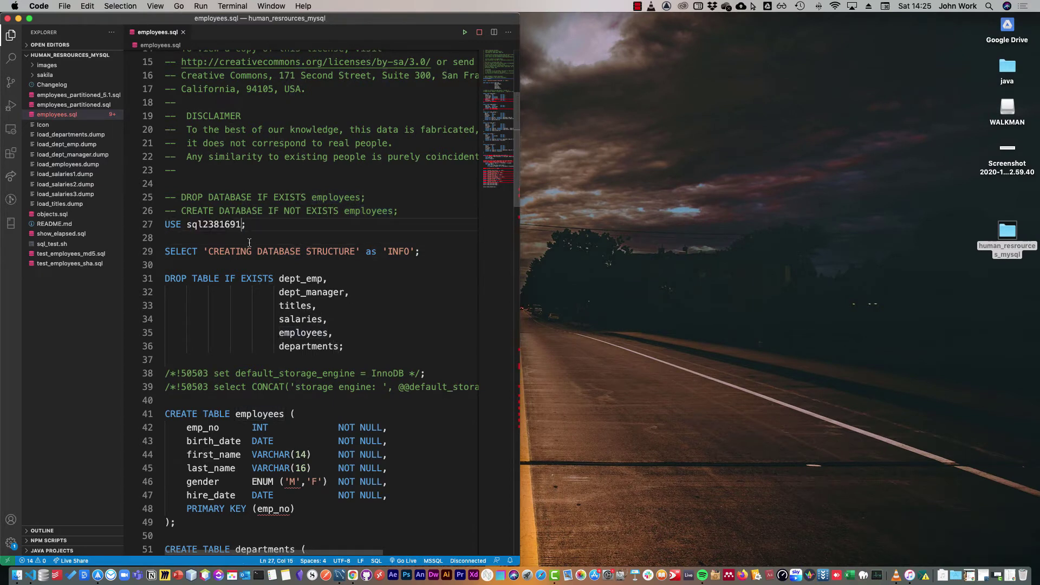
# Step: Add the comment "-- use your database credentials" after the USE statement on line 27
pyautogui.write('//')
pyautogui.press('BackSpace')
pyautogui.press('BackSpace')
pyautogui.press('BackSpace')
pyautogui.write('-- use your c')
pyautogui.write('atabase credentials')
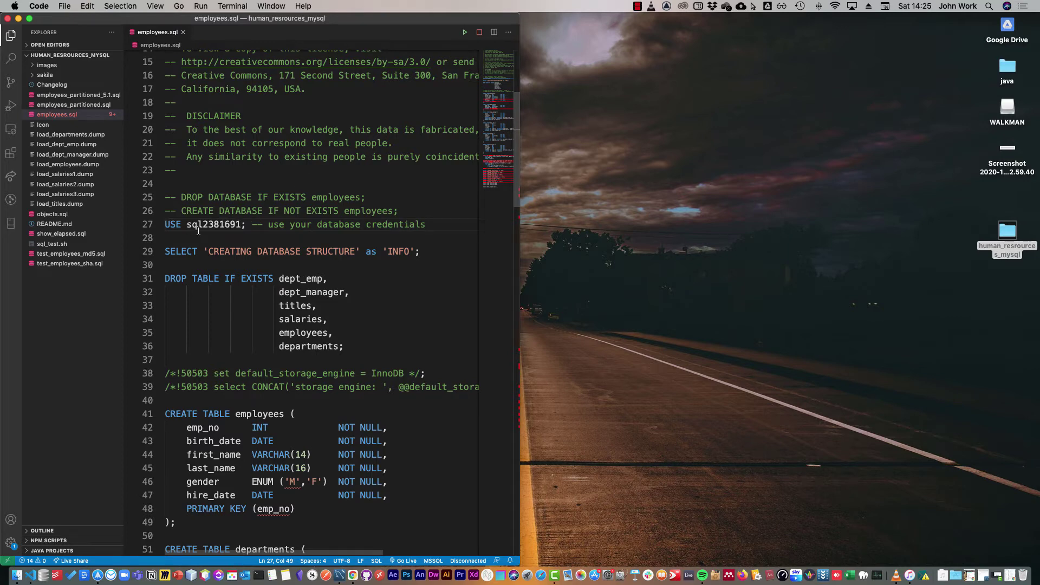
# Step: Switch to the browser and open phpMyAdmin's Import page for the current server
pyautogui.press('super+Tab')
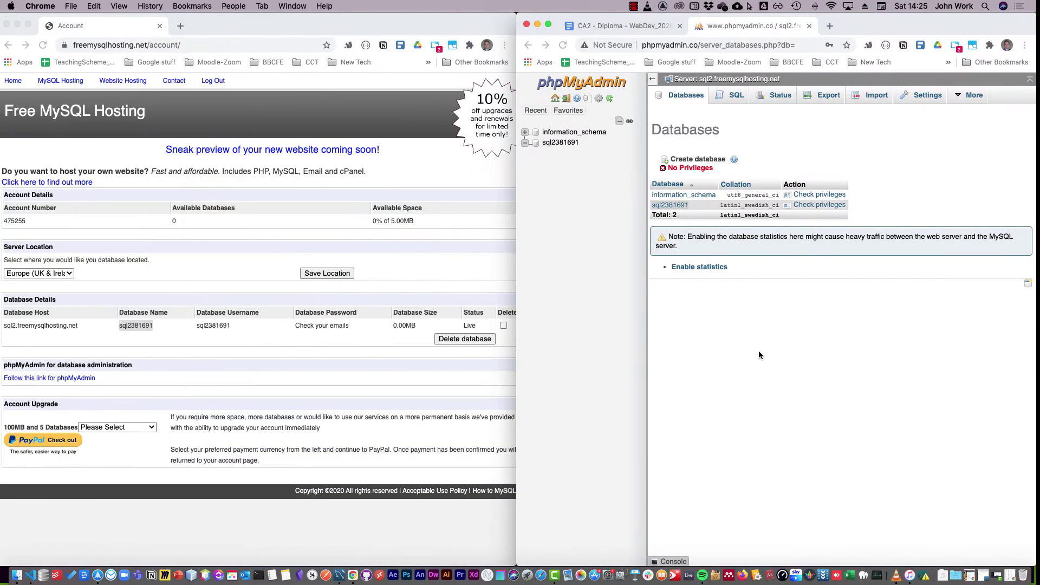
pyautogui.click(856, 101)
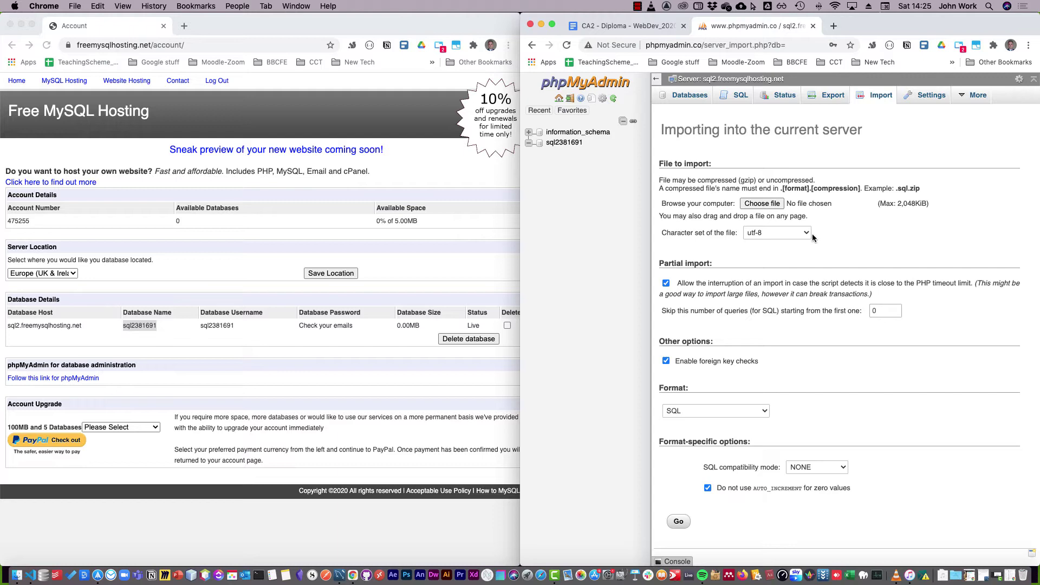
# Step: Search the web for "mysql workbench download" in a new browser tab
pyautogui.click(834, 26)
pyautogui.write('w')
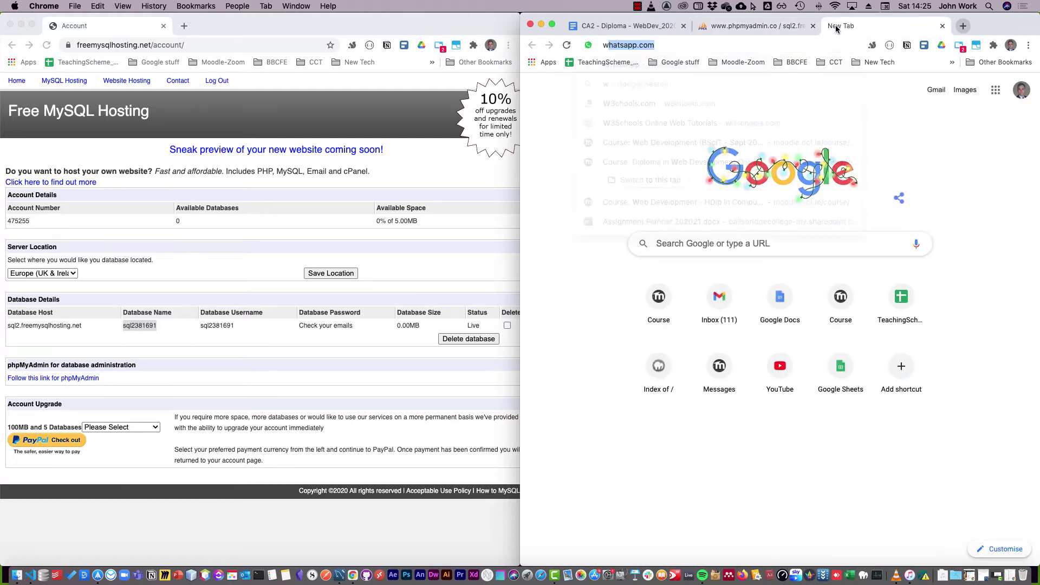
pyautogui.press('BackSpace')
pyautogui.press('BackSpace')
pyautogui.write('mysql')
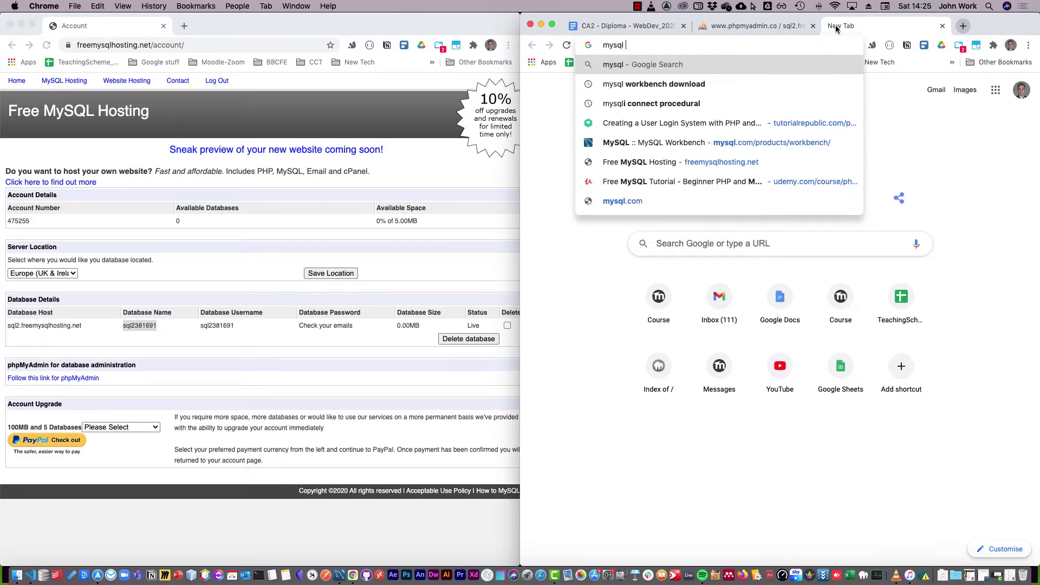
pyautogui.press('Down')
pyautogui.press('Return')
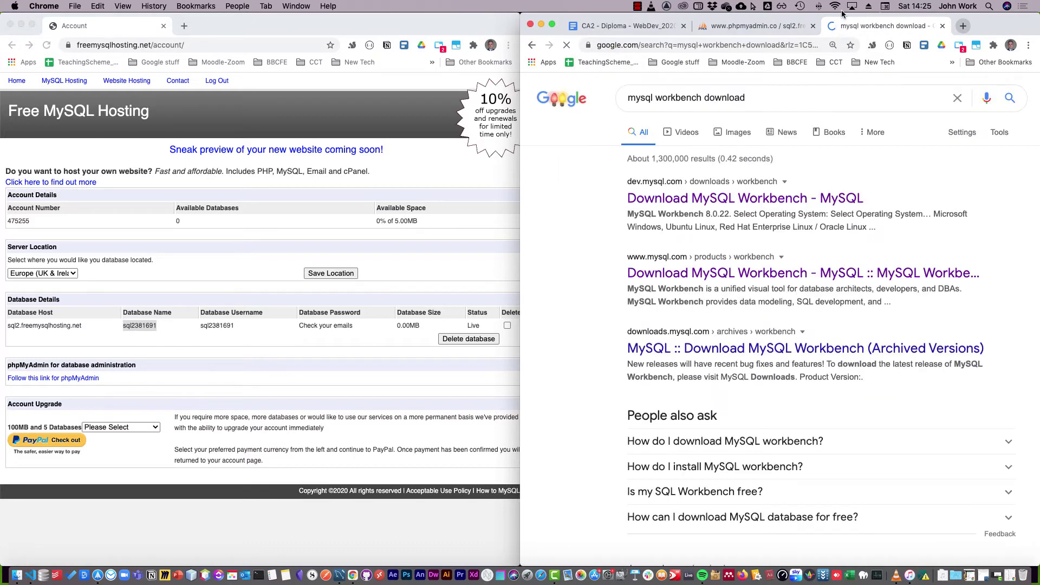
# Step: Open the MySQL Workbench download page on dev.mysql.com and view the available operating systems, leaving macOS selected
pyautogui.click(772, 198)
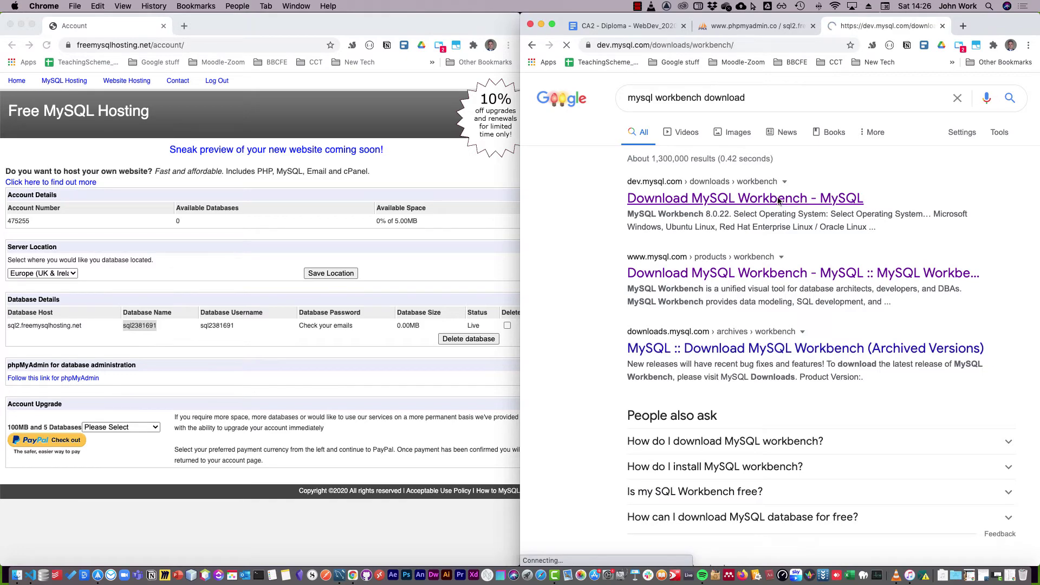
pyautogui.click(803, 248)
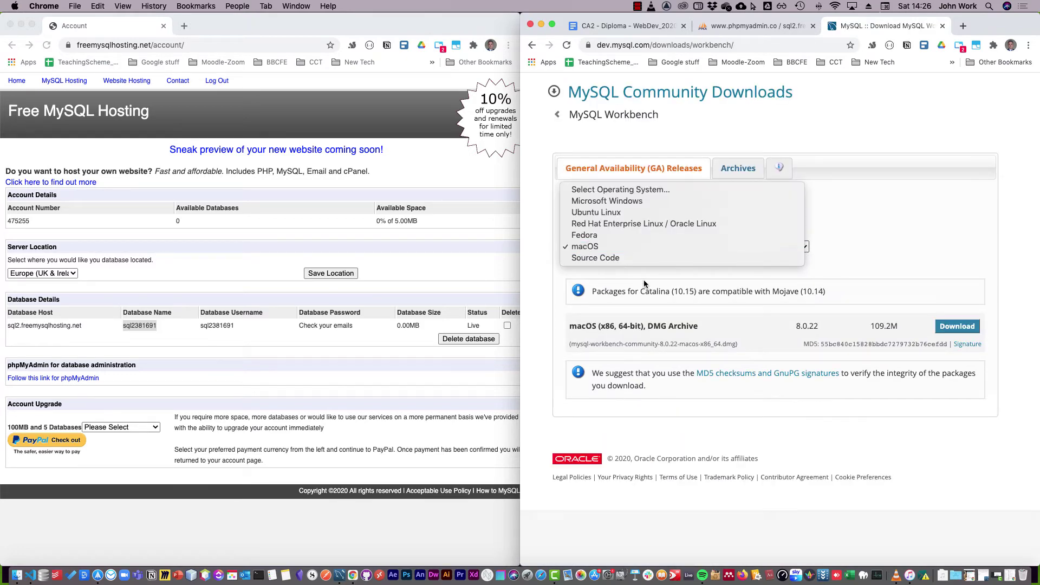
pyautogui.click(862, 236)
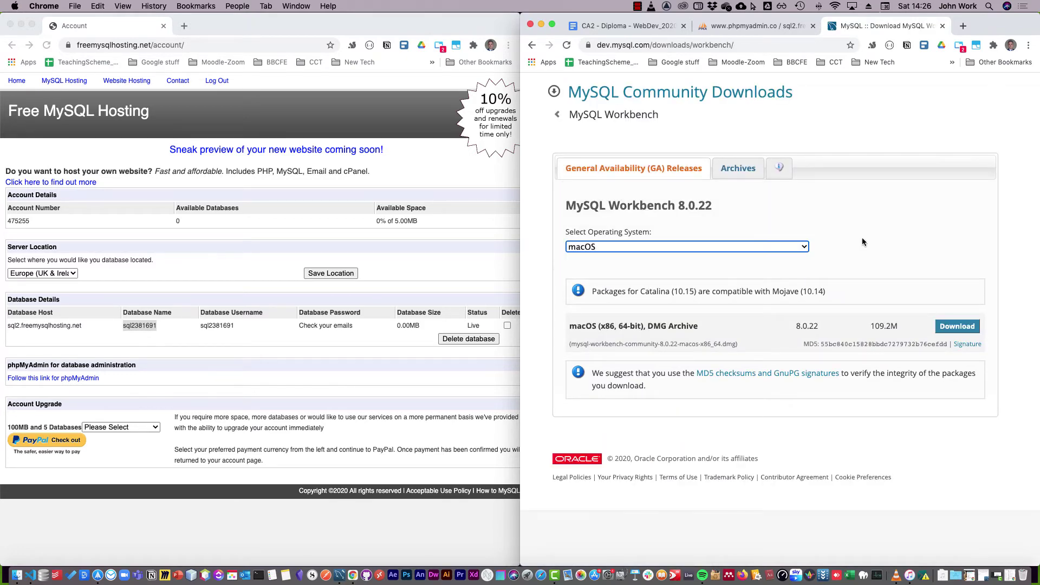
# Step: Switch to MySQL Workbench, start a new connection on the welcome screen and name it freemysql
pyautogui.click(337, 573)
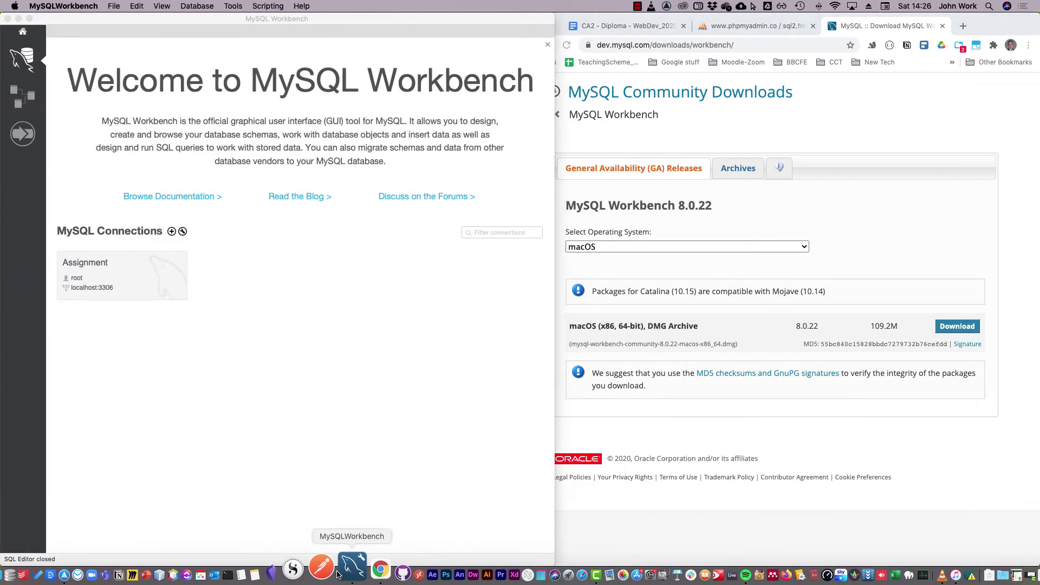
pyautogui.hotkey('ctrl', 'alt', 'Right')
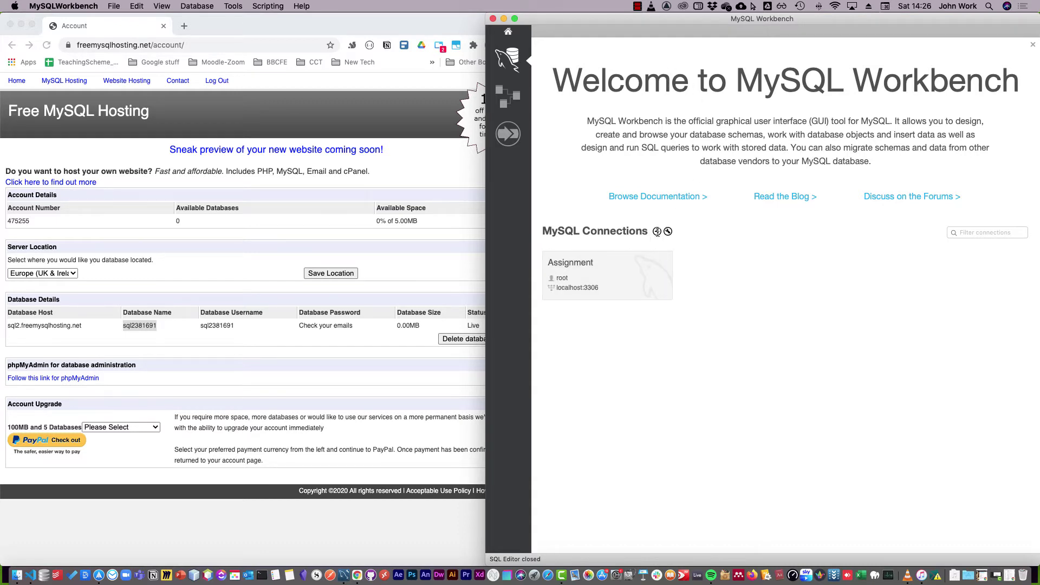
pyautogui.click(656, 232)
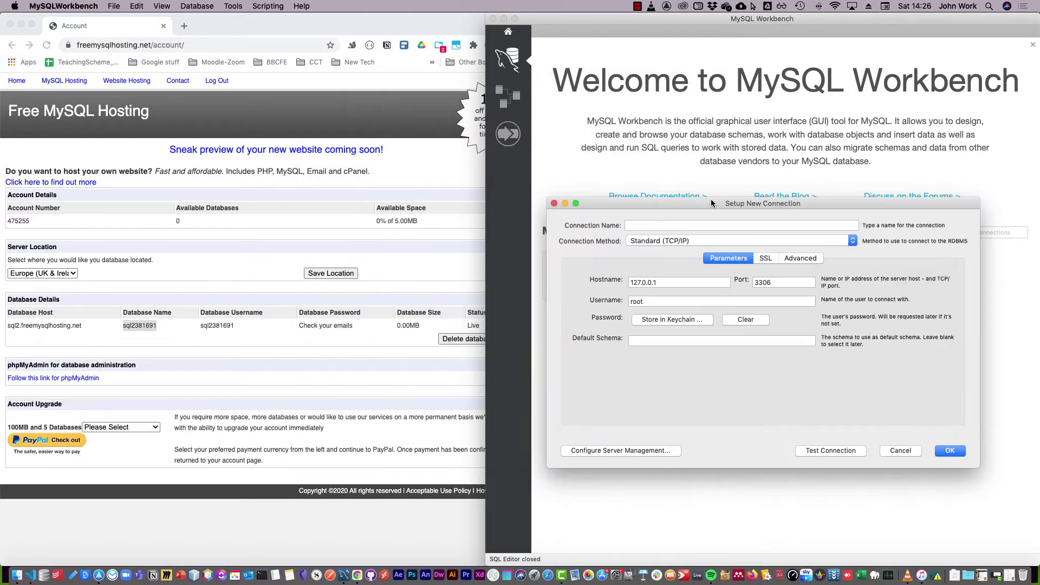
pyautogui.moveTo(711, 202); pyautogui.dragTo(765, 179)
pyautogui.click(732, 201)
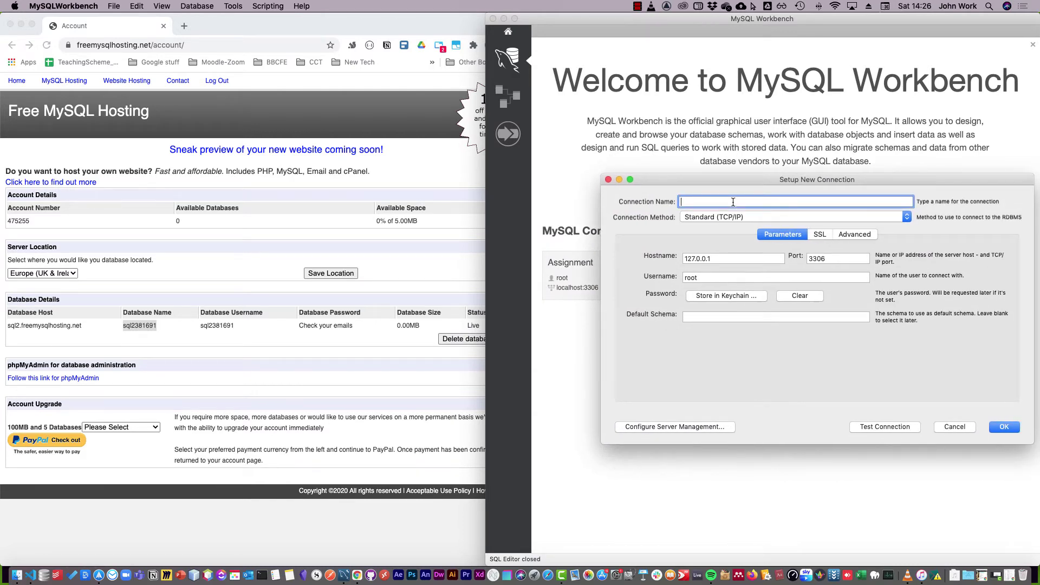
pyautogui.write('freemysql')
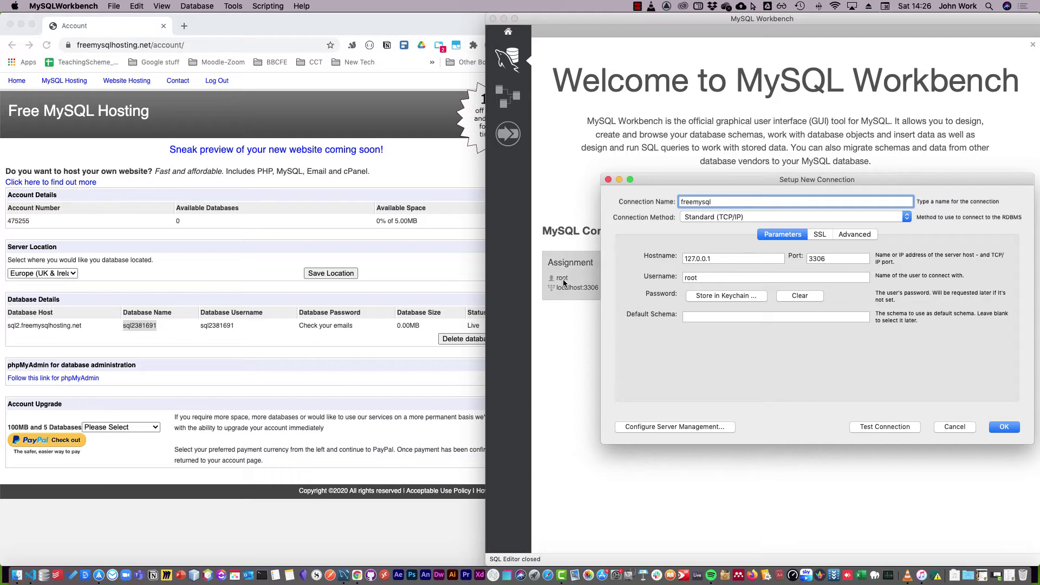
# Step: Copy the database host sql2.freemysqlhosting.net from the hosting account page and use it as the connection's hostname
pyautogui.click(93, 327)
pyautogui.moveTo(93, 326); pyautogui.dragTo(8, 327)
pyautogui.press('super+c')
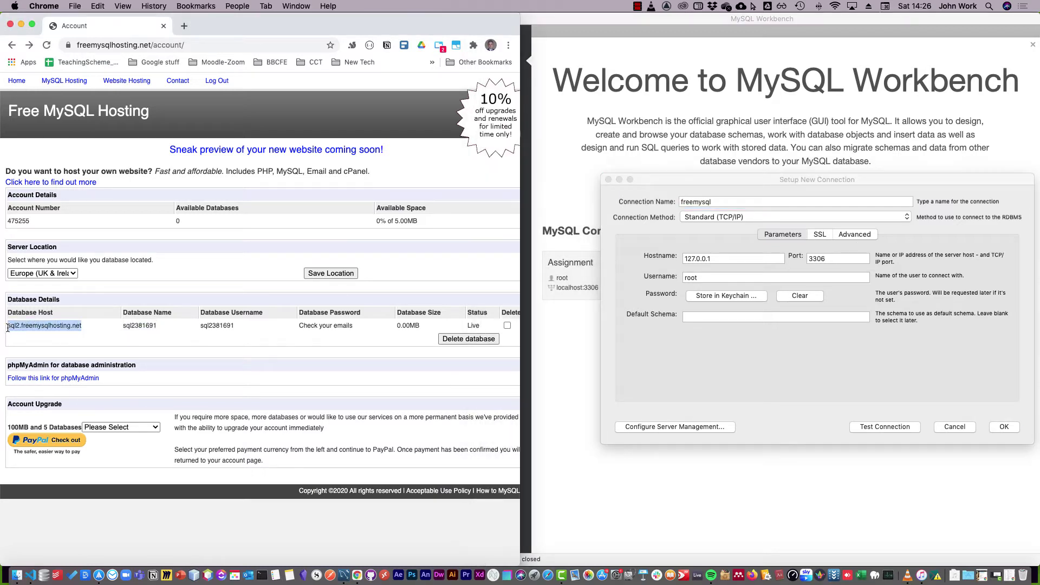
pyautogui.click(710, 262)
pyautogui.press('super+v')
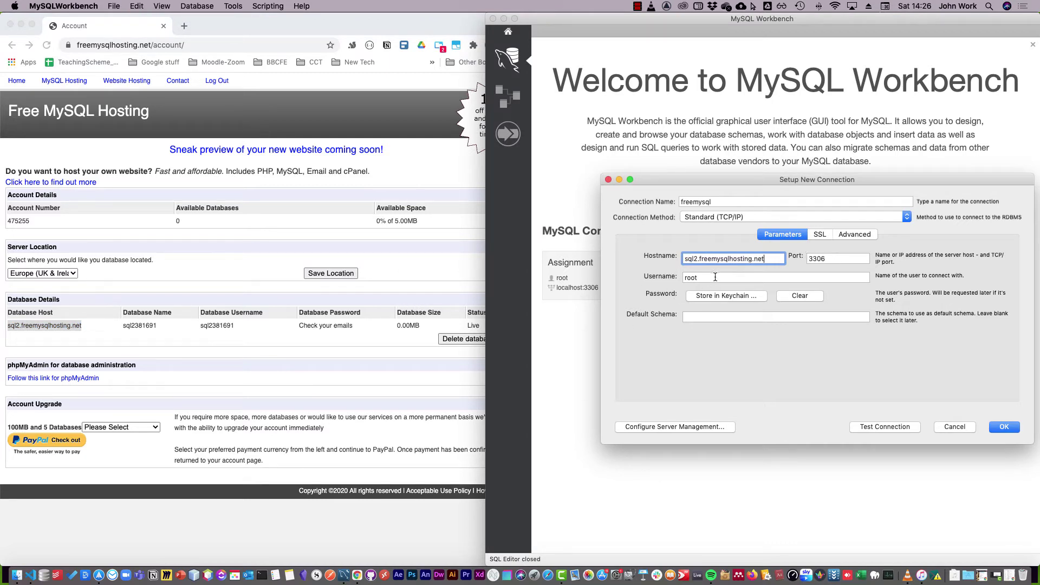
# Step: Replace the connection's username with the database username copied from the hosting account page, and save the connection
pyautogui.click(170, 321)
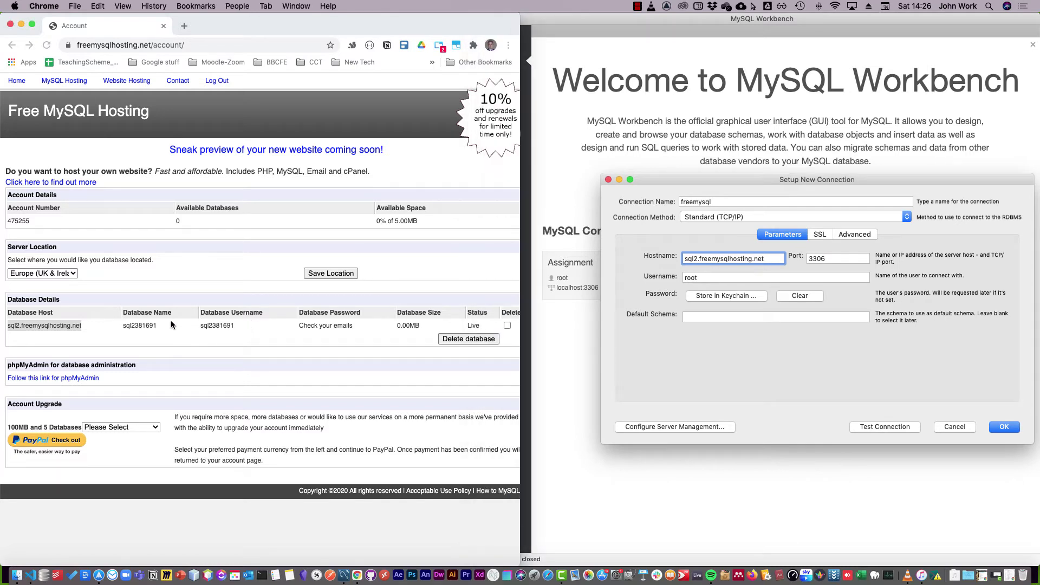
pyautogui.moveTo(246, 328); pyautogui.dragTo(199, 326)
pyautogui.press('super+c')
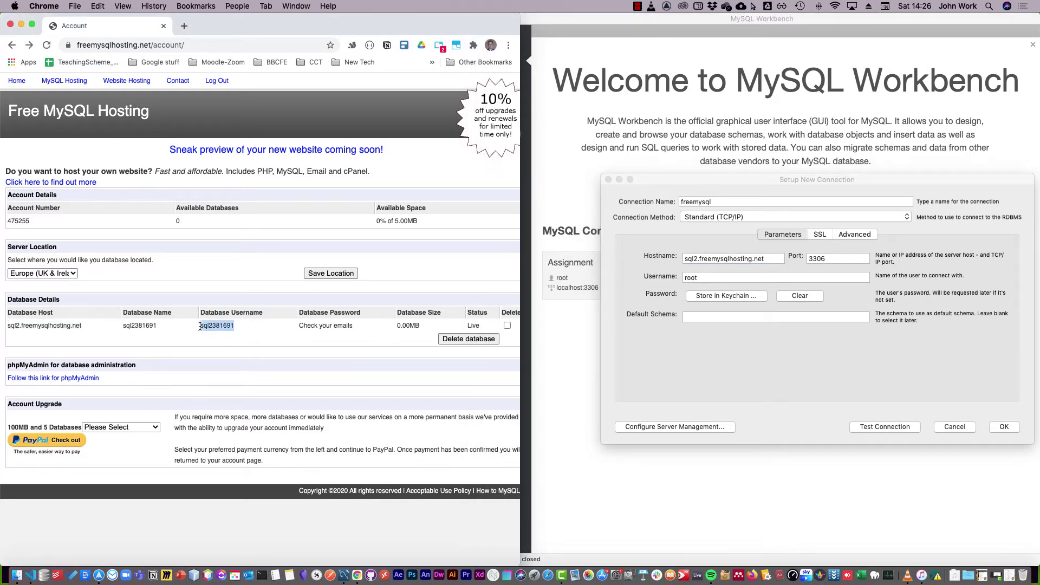
pyautogui.click(727, 276)
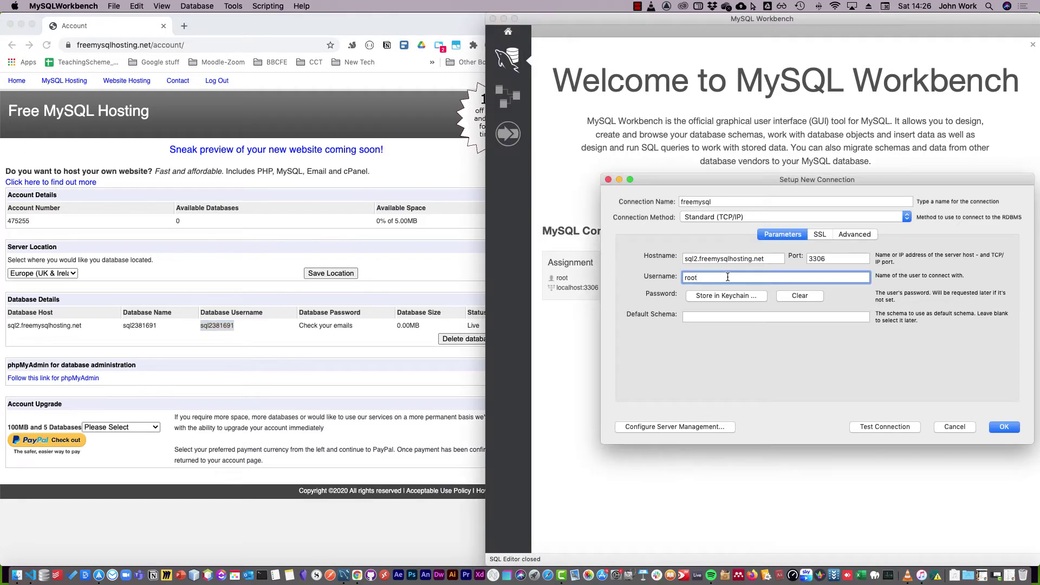
pyautogui.press('super+a')
pyautogui.press('super+v')
pyautogui.hscroll(2, 283, 292)
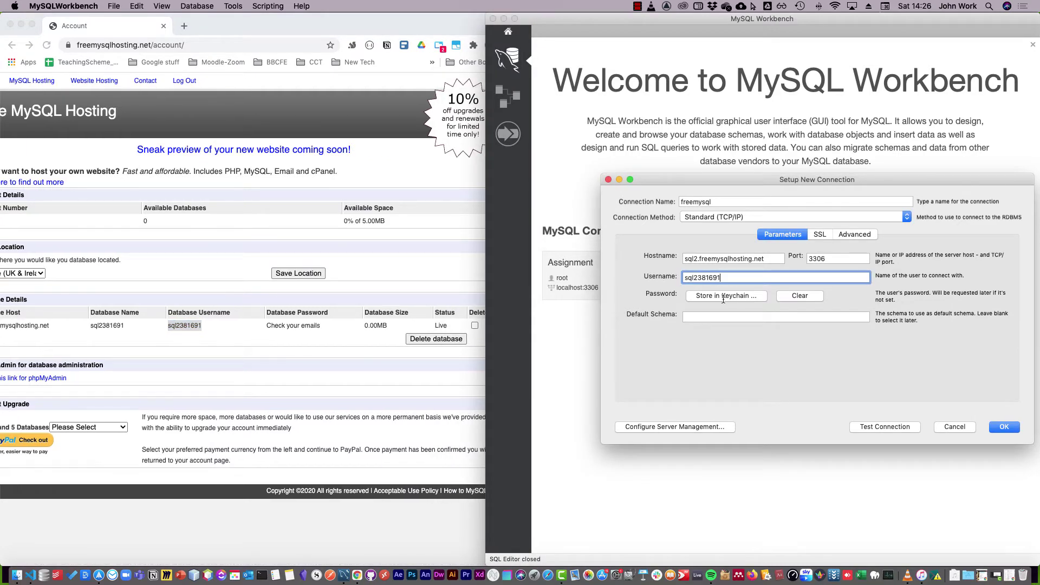
pyautogui.hscroll(-2, 214, 322)
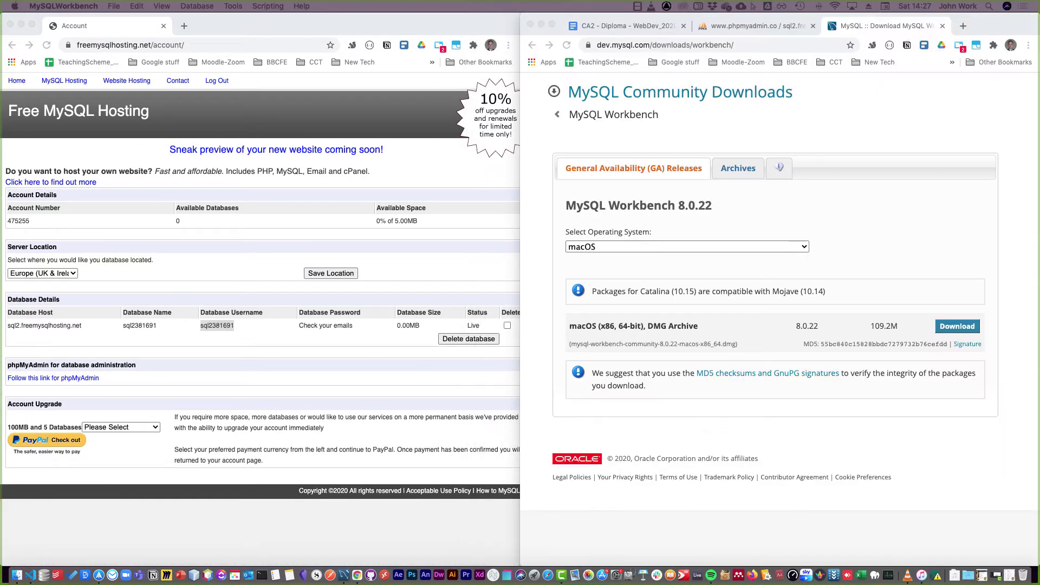
pyautogui.click(343, 567)
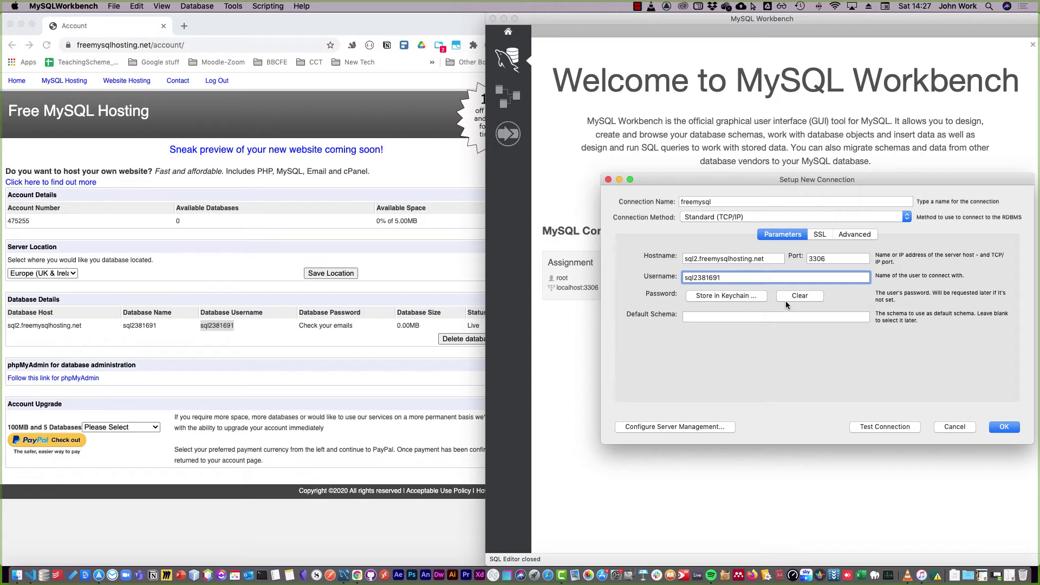
pyautogui.click(1004, 428)
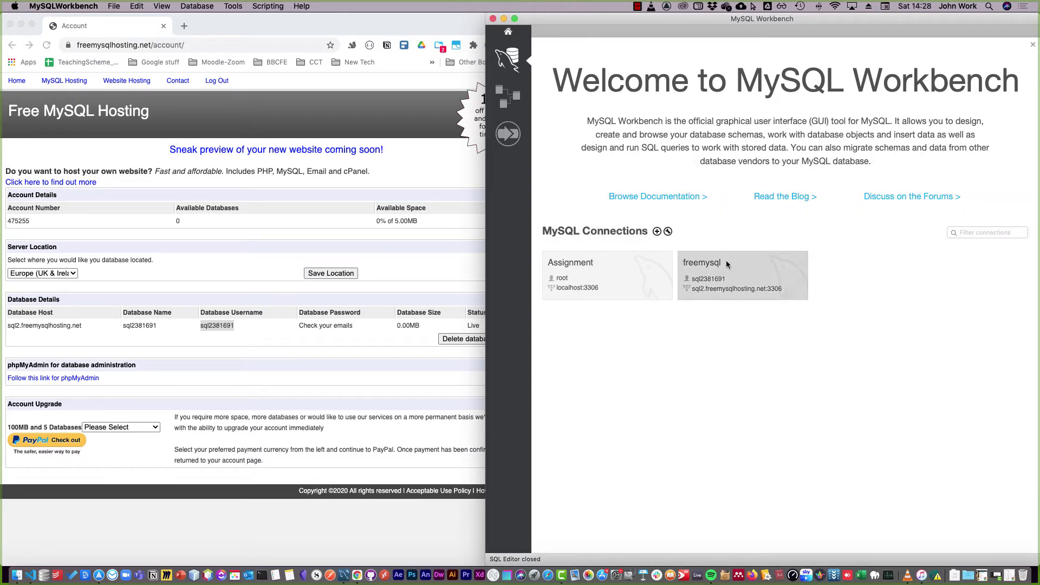
# Step: Connect to the freemysql server with the database password and continue despite the version compatibility warning
pyautogui.click(725, 280)
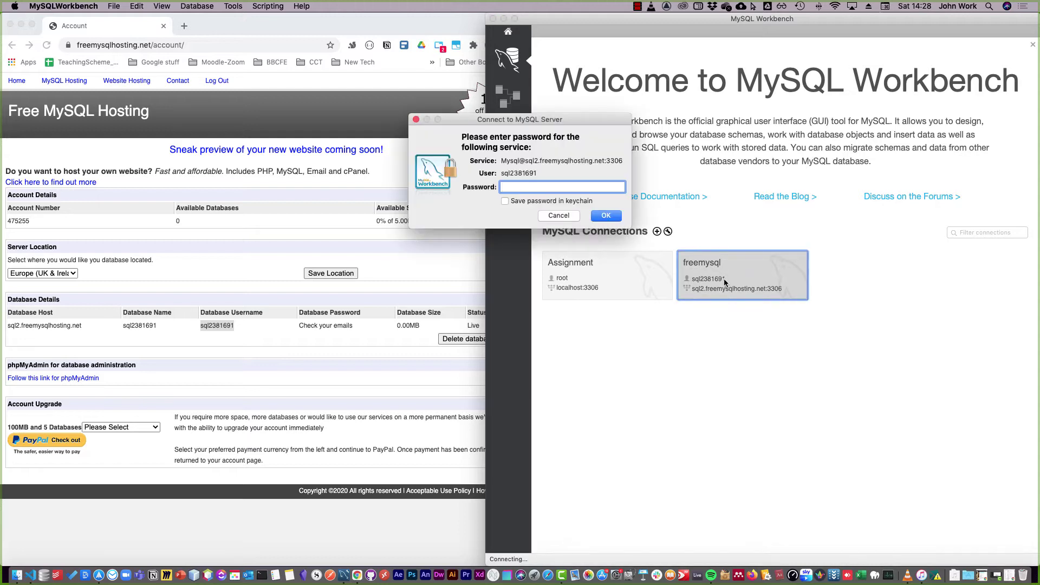
pyautogui.press('super+v')
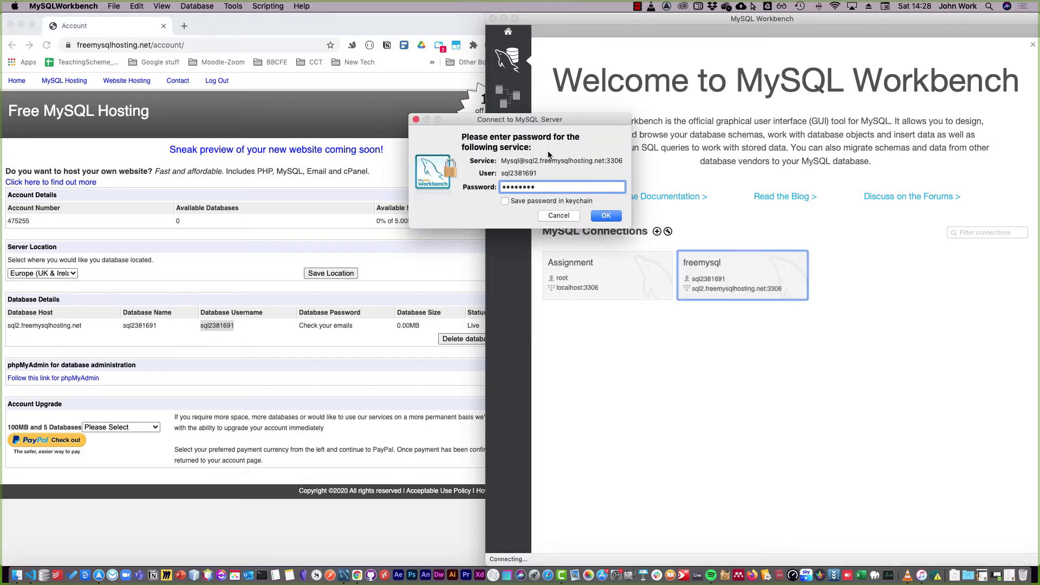
pyautogui.click(606, 216)
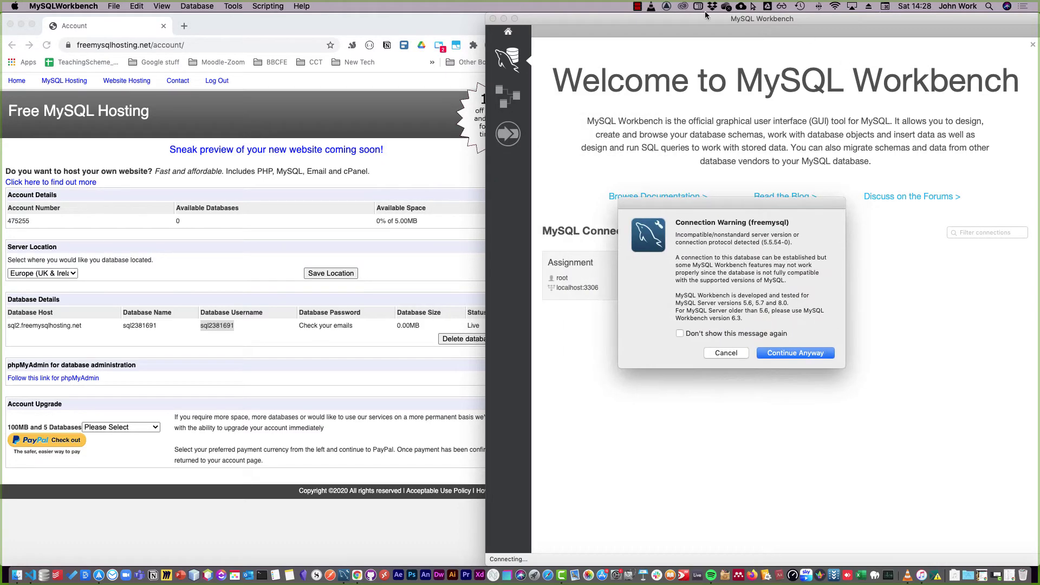
pyautogui.click(796, 352)
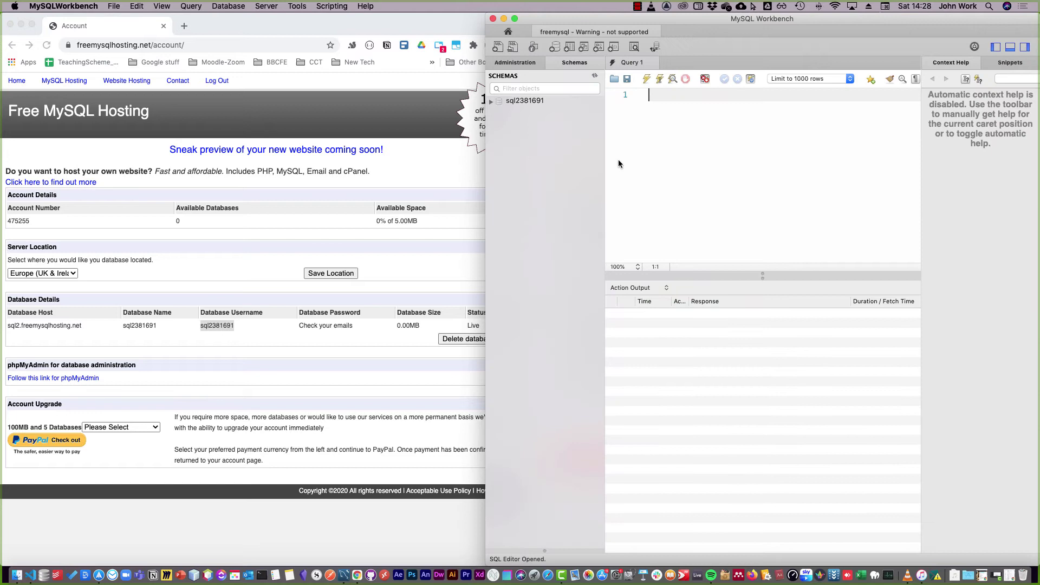
# Step: Expand the sql2381691 schema, compare its name with the hosting account's database details, and select the schema
pyautogui.click(491, 102)
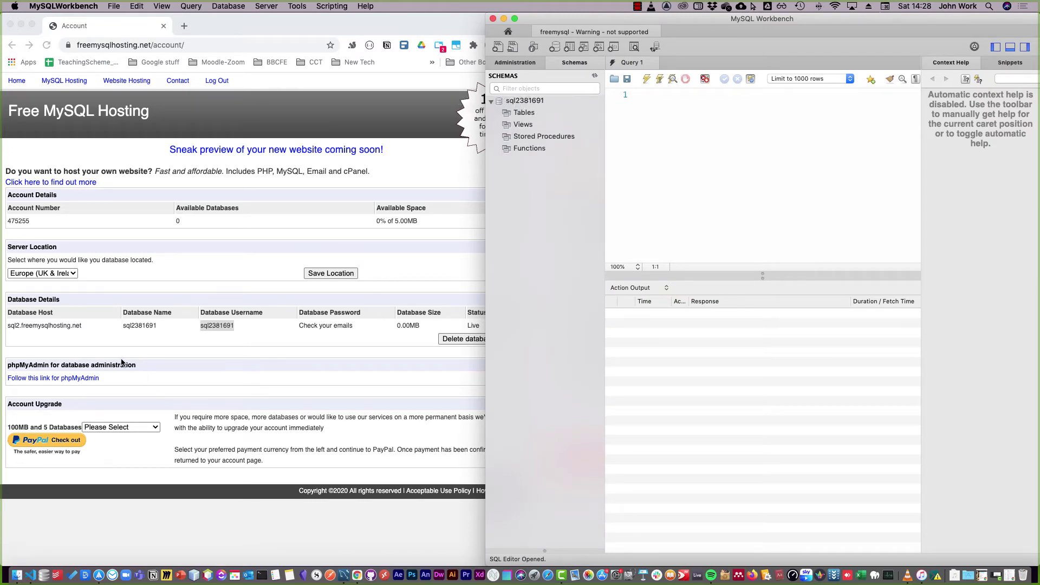
pyautogui.click(235, 324)
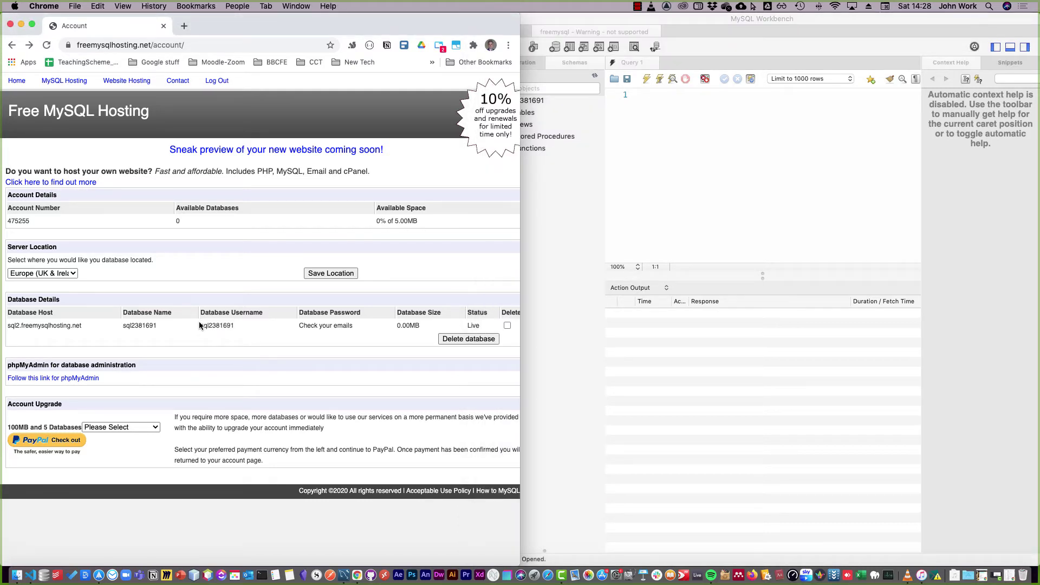
pyautogui.click(560, 214)
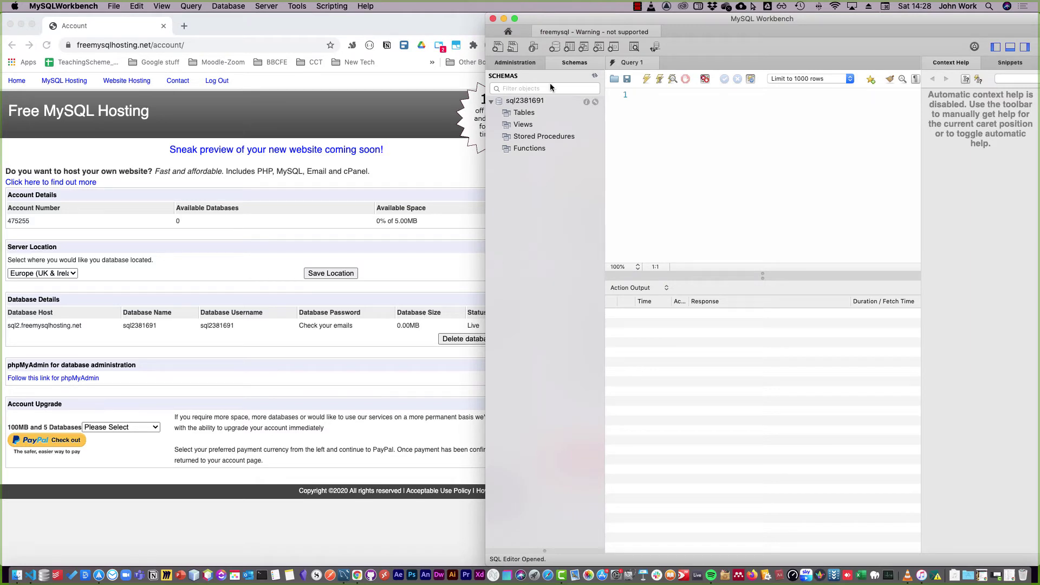
pyautogui.click(541, 100)
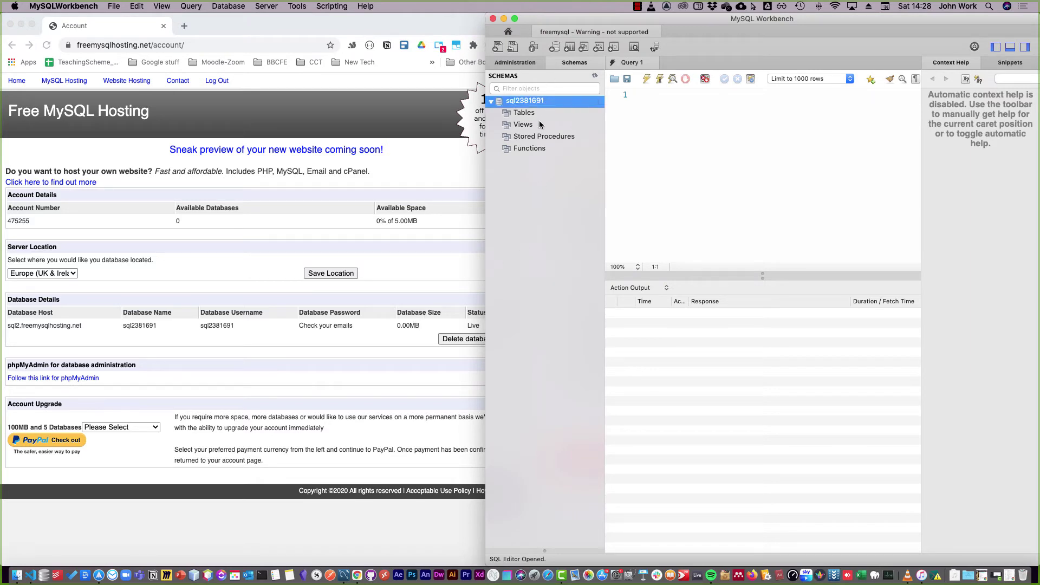
# Step: Open employees.sql from the human_resrources_mysql folder on the Desktop as the SQL script to run
pyautogui.click(114, 7)
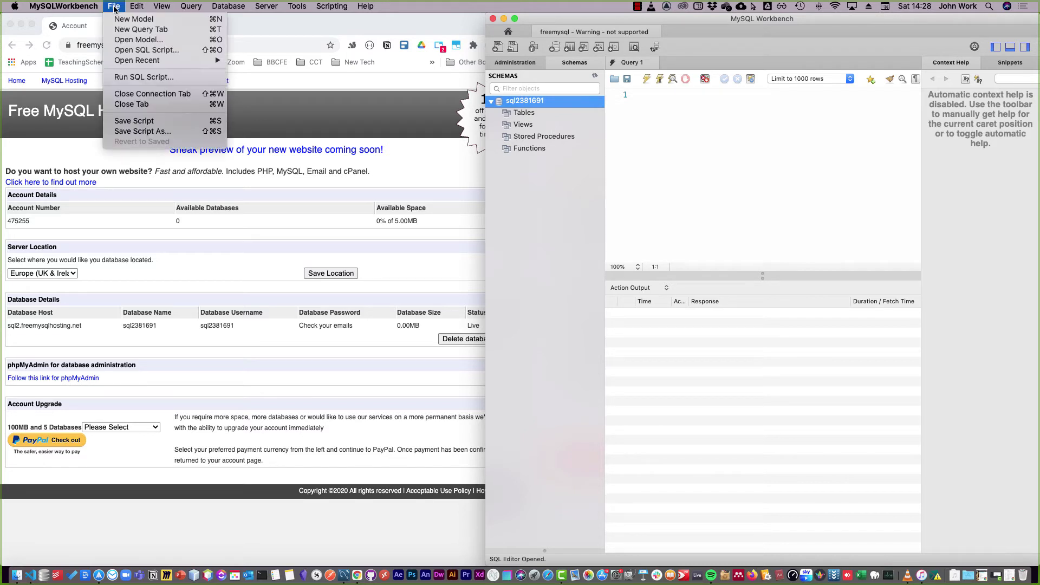
pyautogui.click(135, 77)
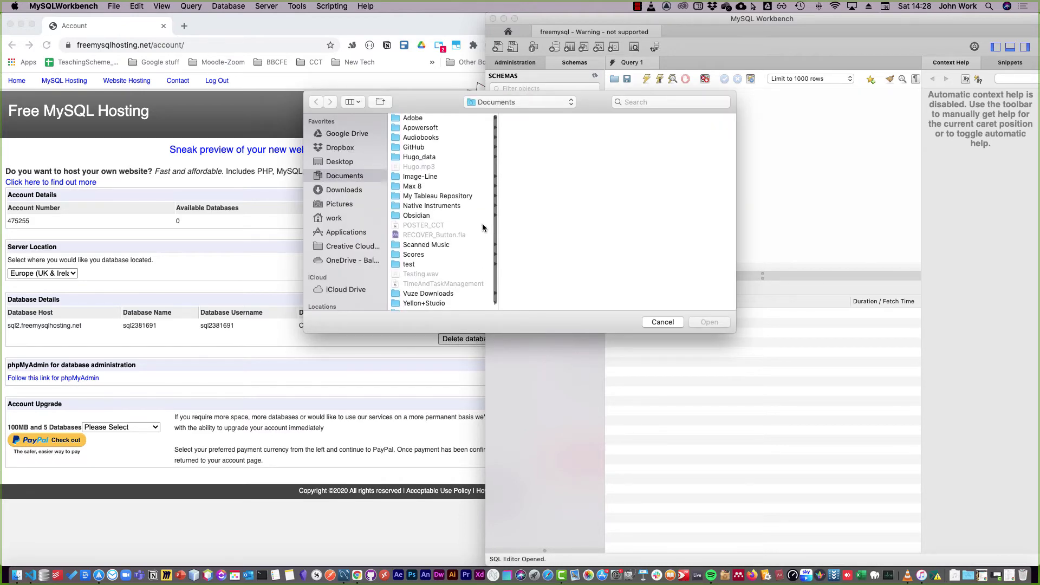
pyautogui.click(339, 161)
pyautogui.scroll(-10, 482, 225)
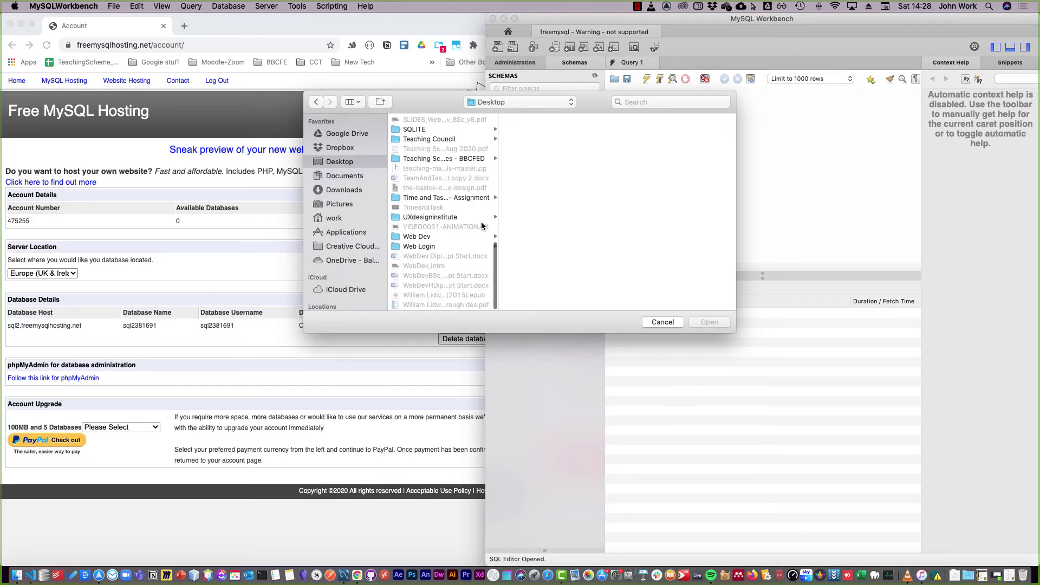
pyautogui.scroll(5, 477, 211)
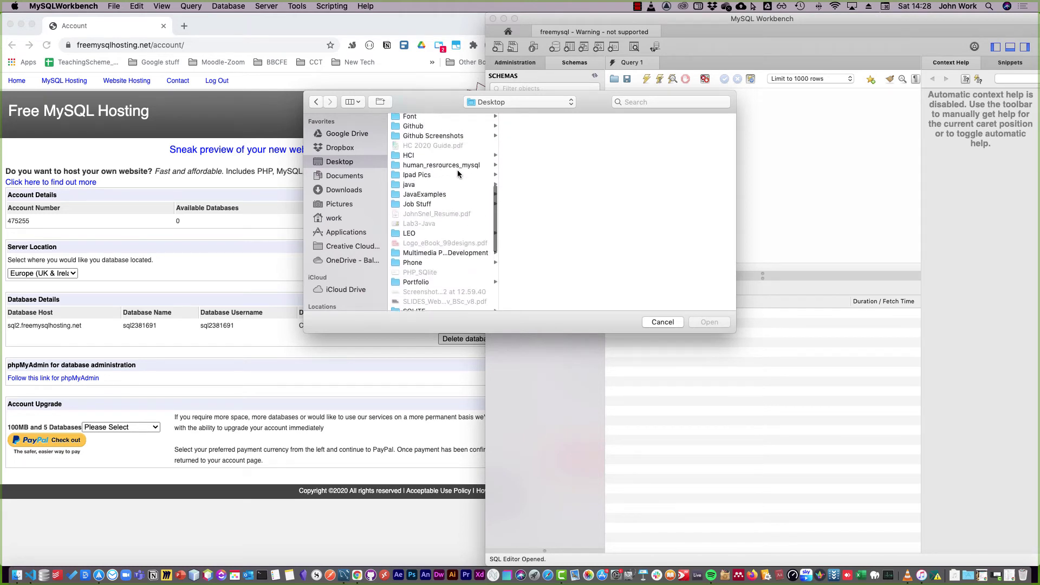
pyautogui.click(458, 166)
pyautogui.click(556, 148)
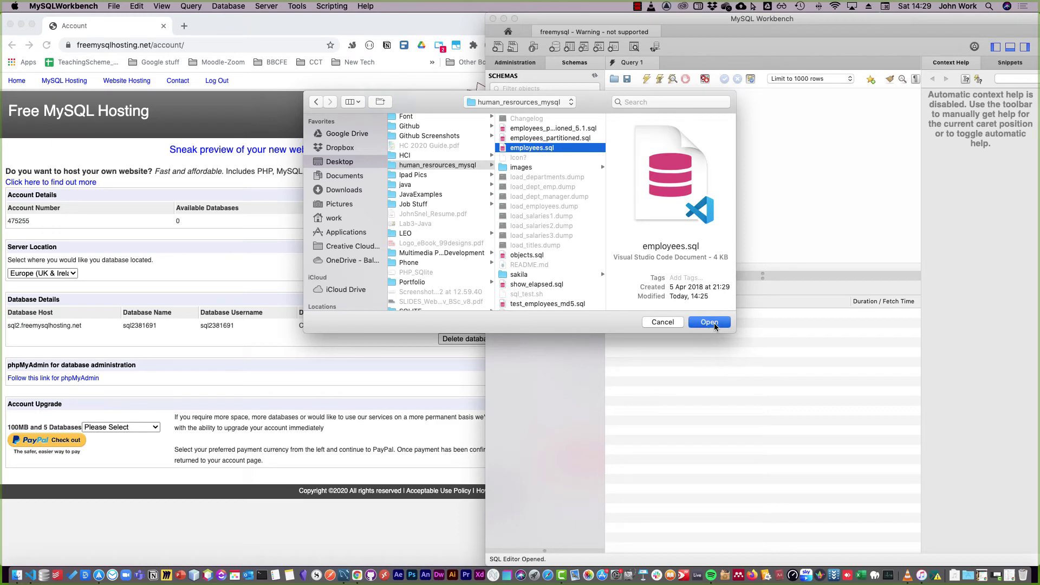
pyautogui.click(708, 322)
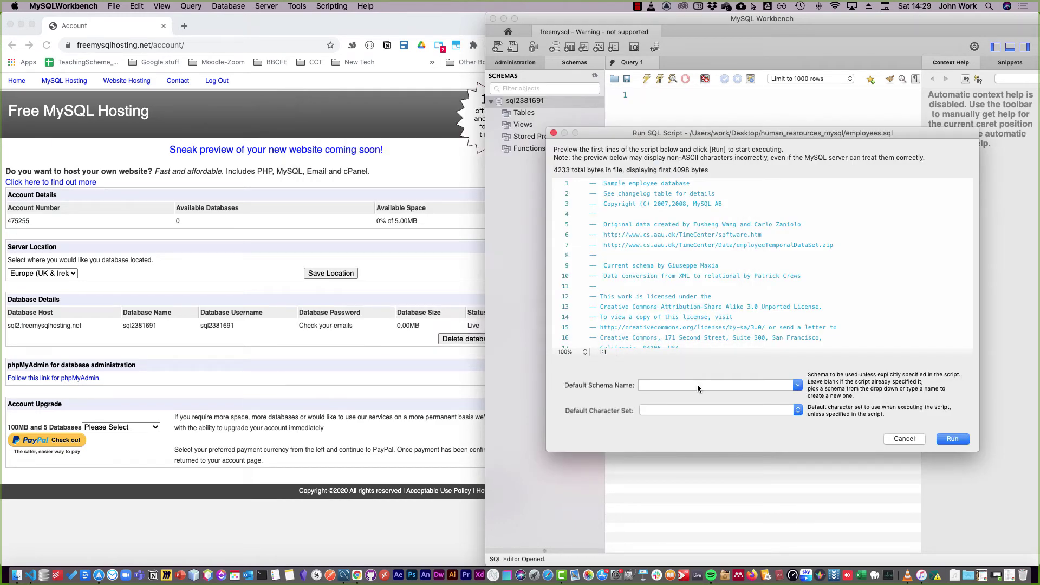
# Step: Set the script's default schema name to sql2381691 and run it
pyautogui.click(797, 385)
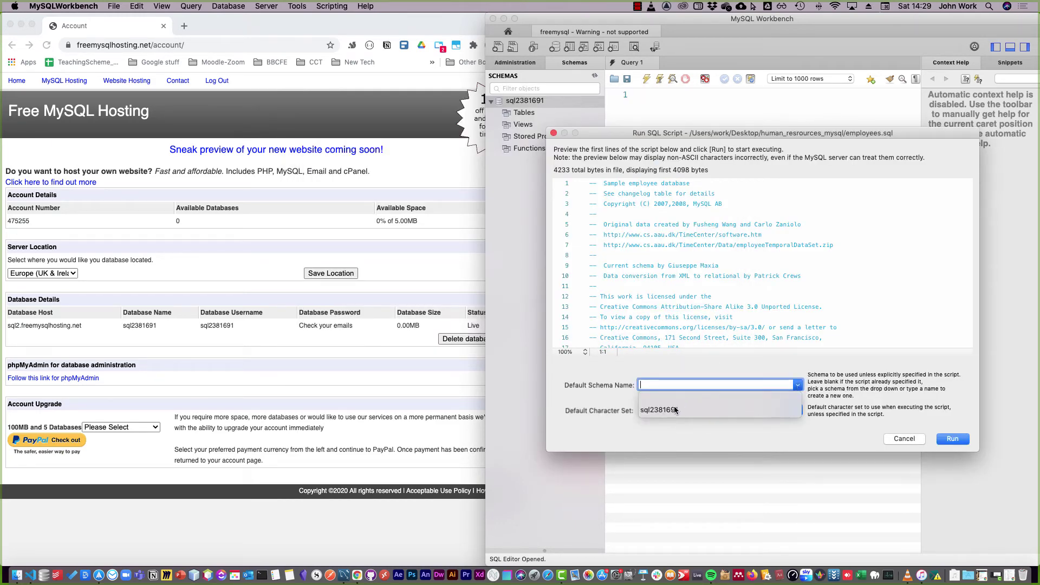
pyautogui.click(649, 412)
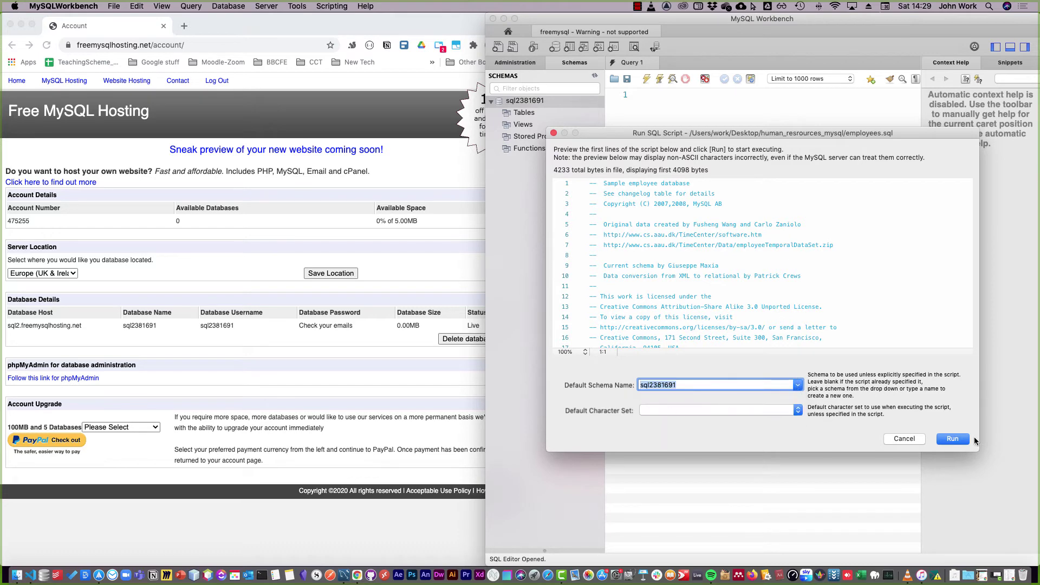
pyautogui.click(949, 440)
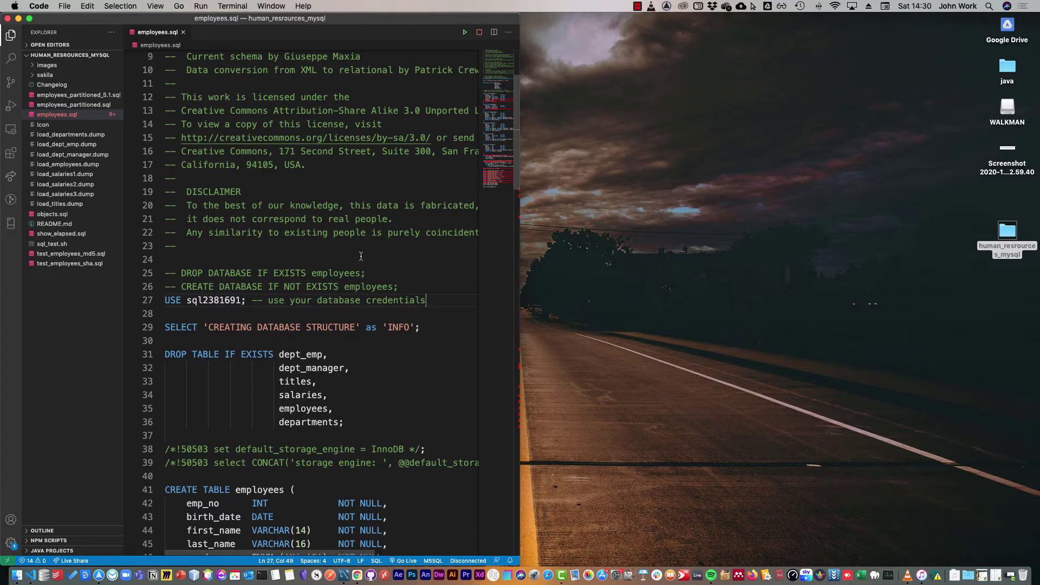
# Step: Comment out the CREATE OR REPLACE VIEW dept_emp_latest_date statement on lines 98 to 101 of employees.sql
pyautogui.scroll(-15, 361, 256)
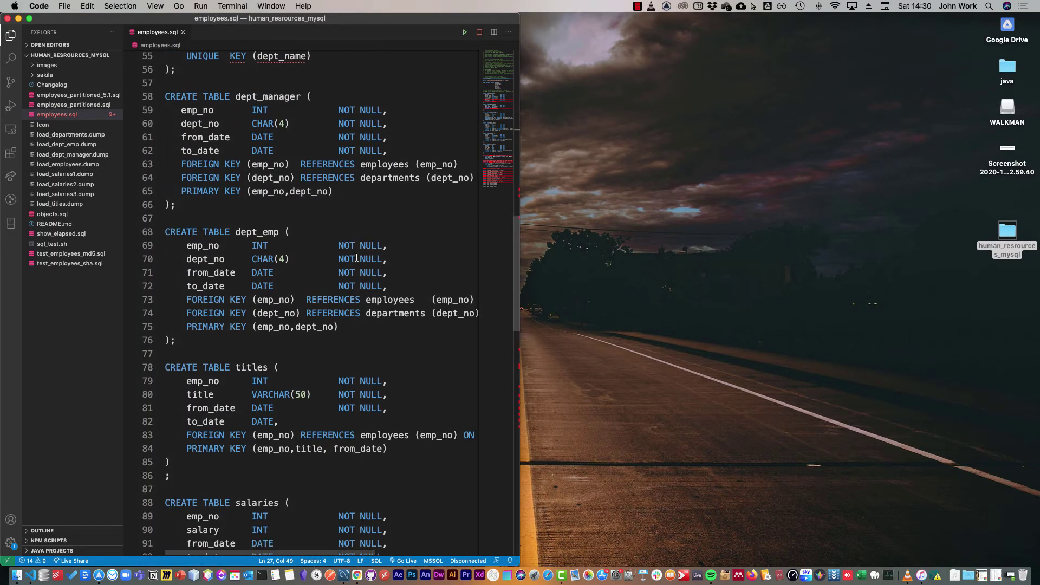
pyautogui.scroll(-11, 356, 256)
pyautogui.scroll(4, 362, 264)
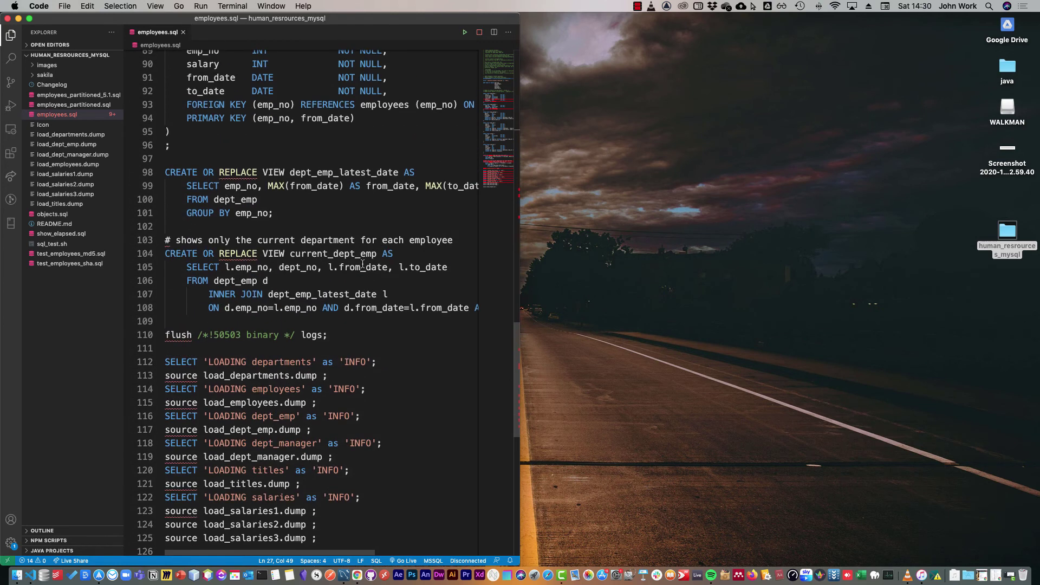
pyautogui.click(164, 173)
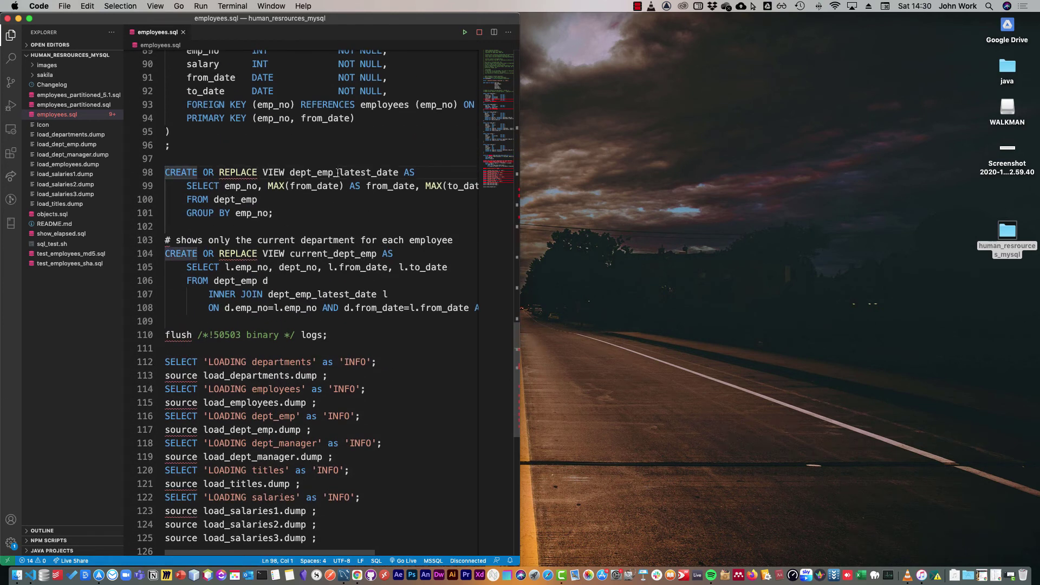
pyautogui.write('--')
pyautogui.press('Down')
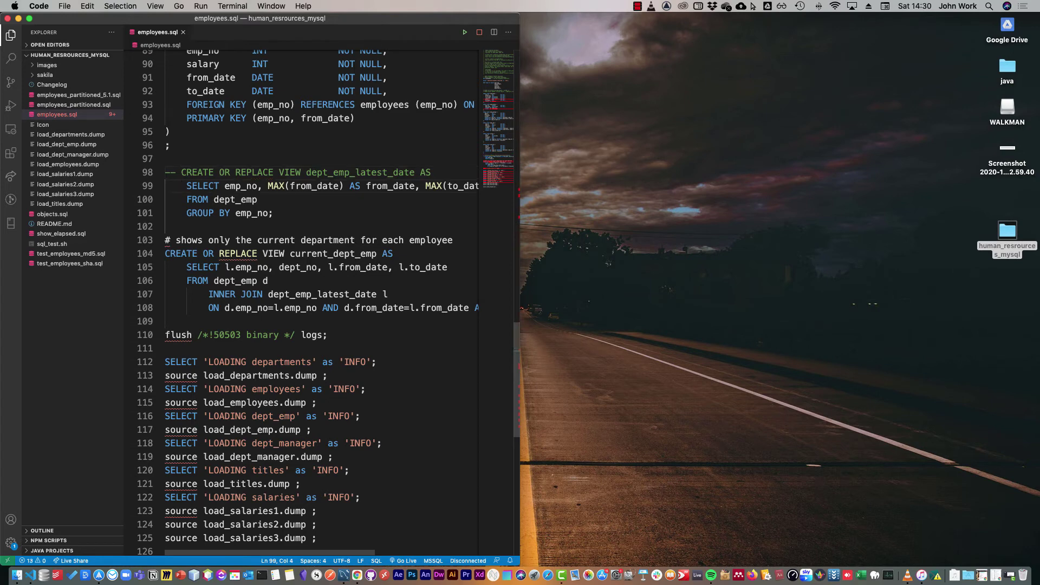
pyautogui.press('Left')
pyautogui.write('--')
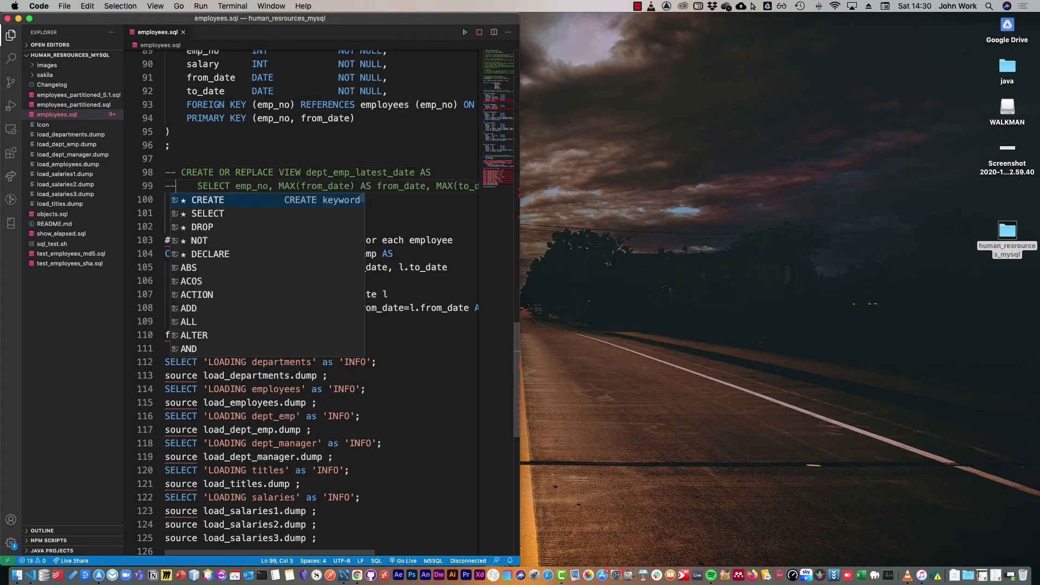
pyautogui.press('Down')
pyautogui.press('Home')
pyautogui.write('--')
pyautogui.press('Down')
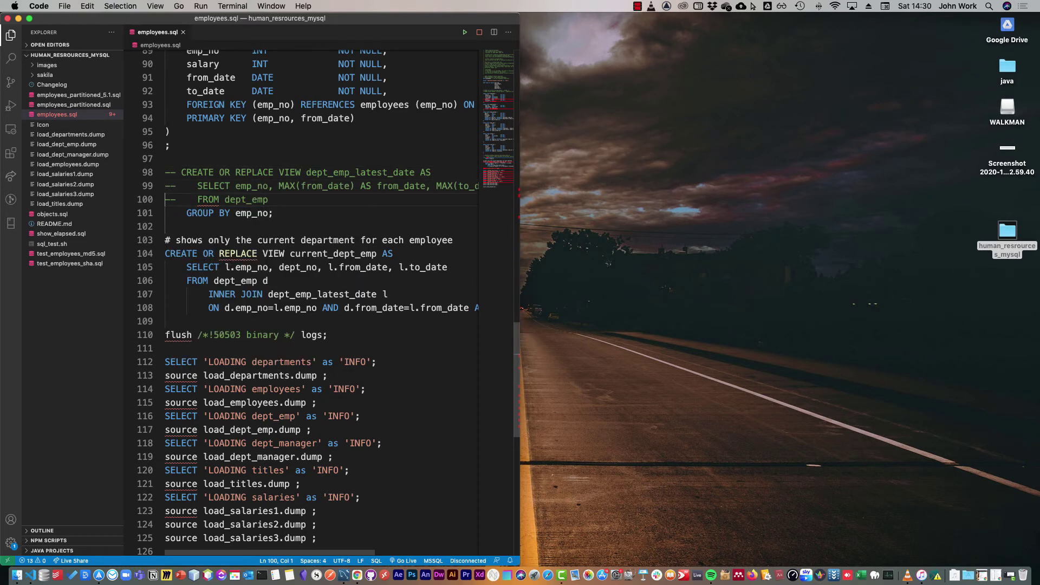
pyautogui.press('Home')
pyautogui.write('--')
pyautogui.press('Left')
# Step: Comment out the CREATE OR REPLACE VIEW current_dept_emp statement on lines 104 to 108
pyautogui.press('Down')
pyautogui.press('Down')
pyautogui.press('Down')
pyautogui.press('Home')
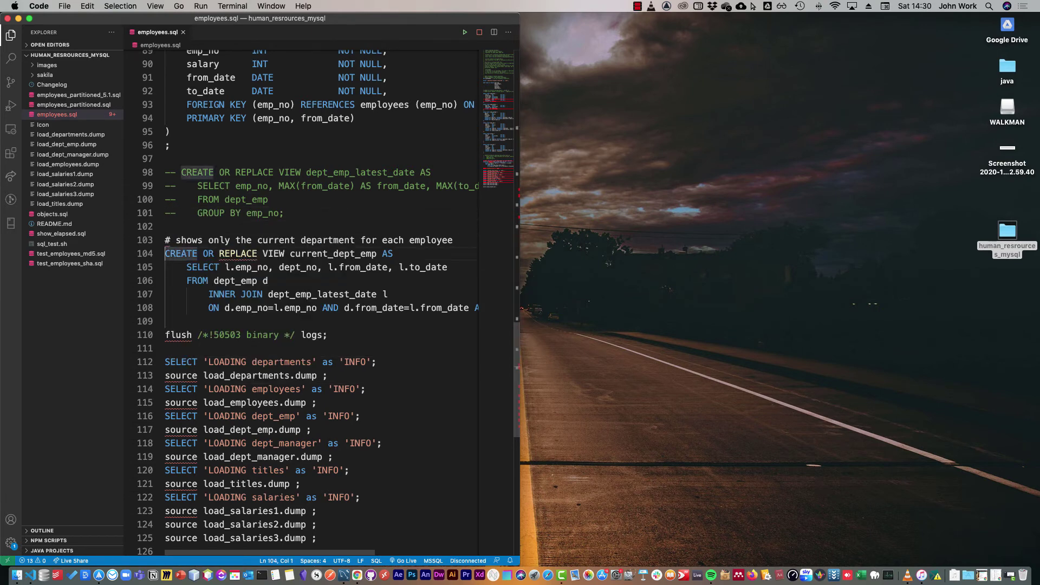
pyautogui.write('--')
pyautogui.press('Down')
pyautogui.press('Left')
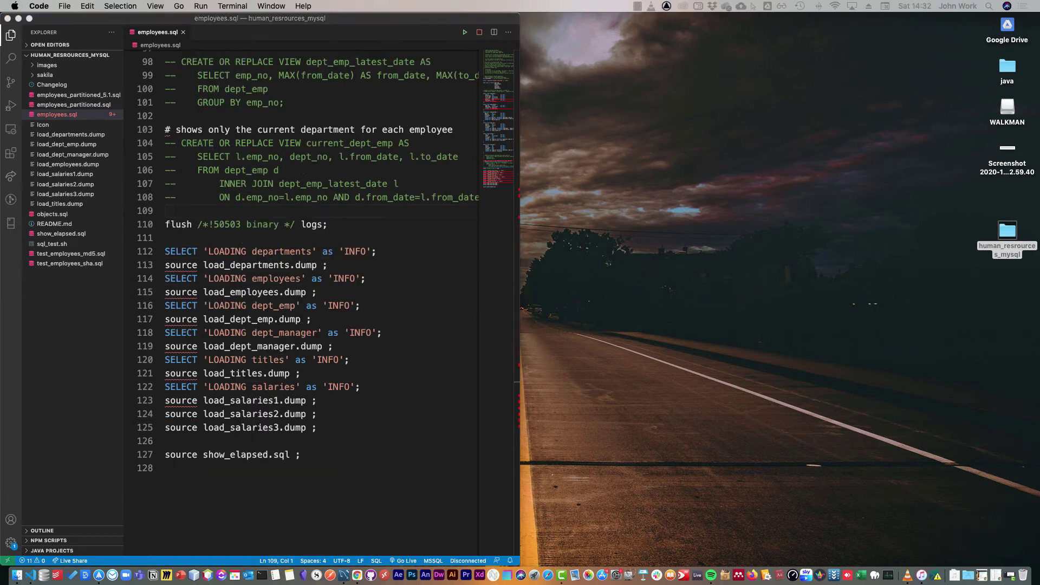
# Step: Comment out the flush binary logs statement on line 110 of the script
pyautogui.press('Down')
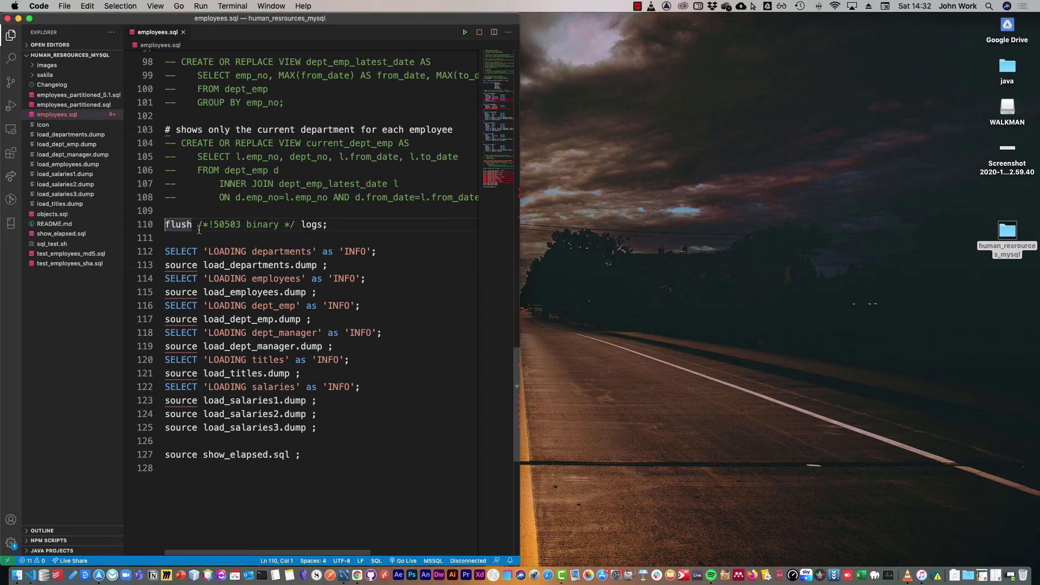
pyautogui.write('--')
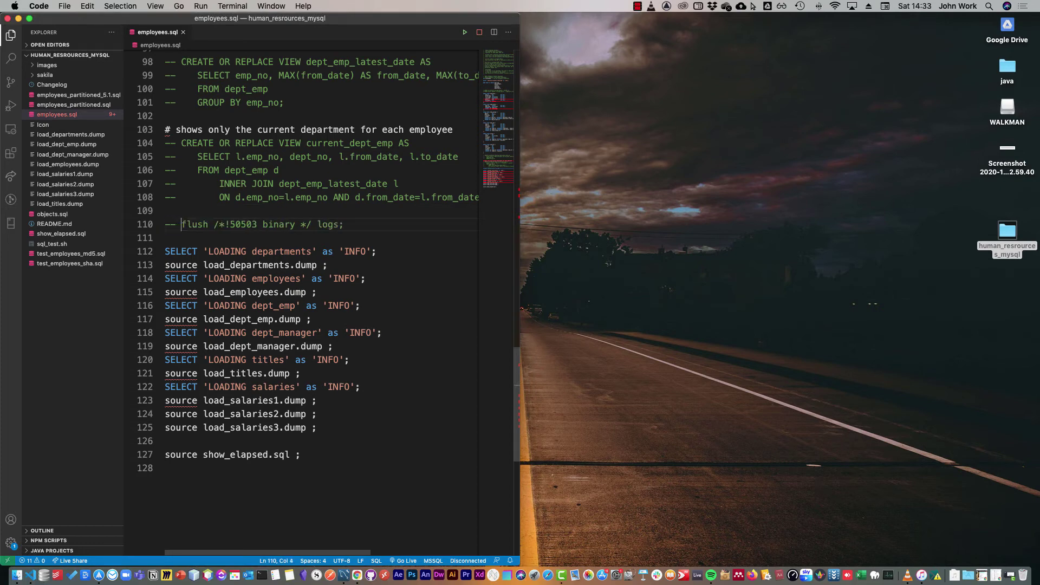
pyautogui.moveTo(372, 230); pyautogui.dragTo(138, 232)
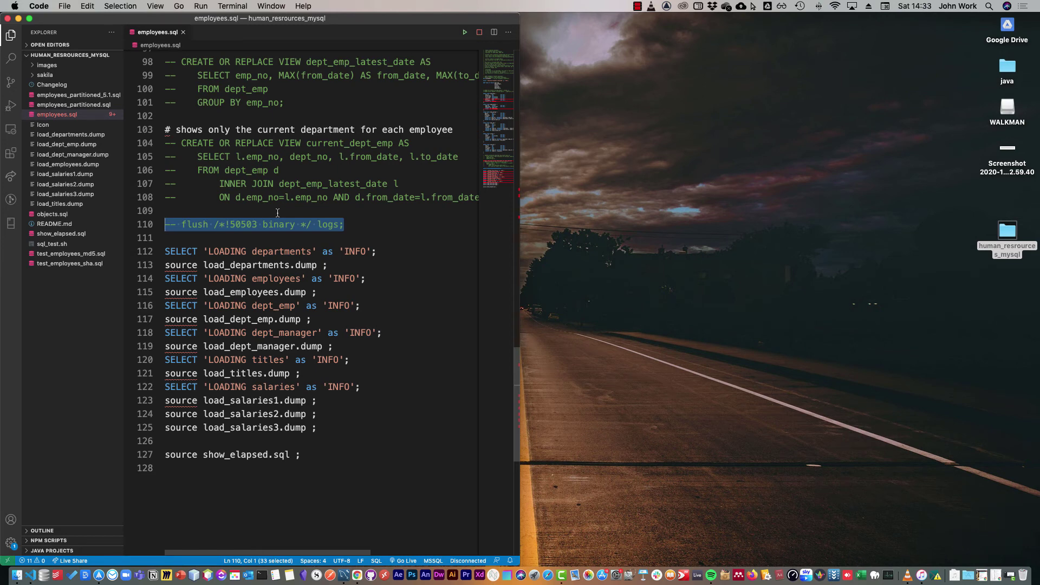
pyautogui.click(373, 279)
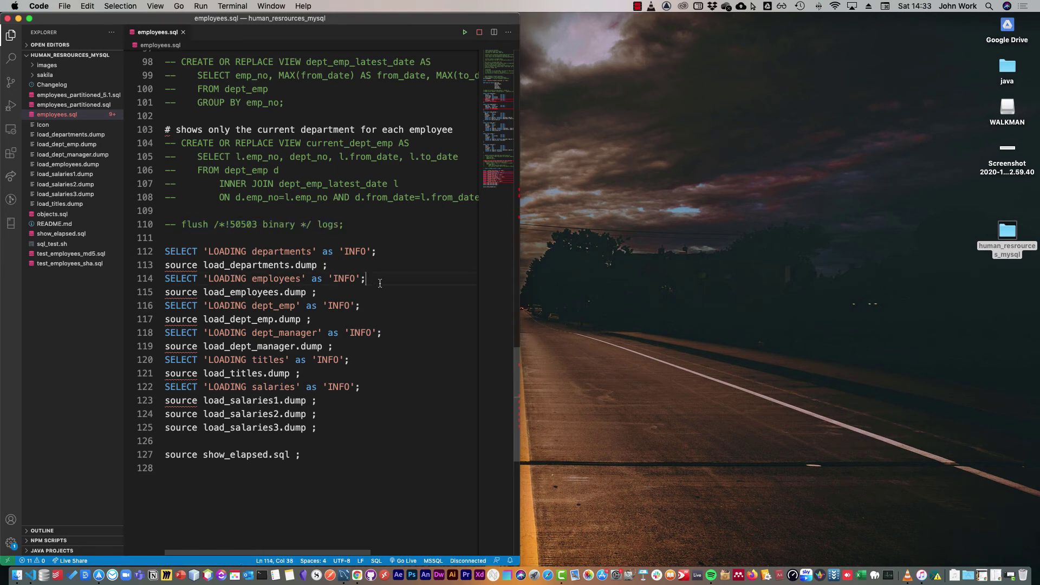
# Step: Switch to MySQL Workbench and set sql2381691 as the default schema
pyautogui.hotkey('ctrl', 'Left')
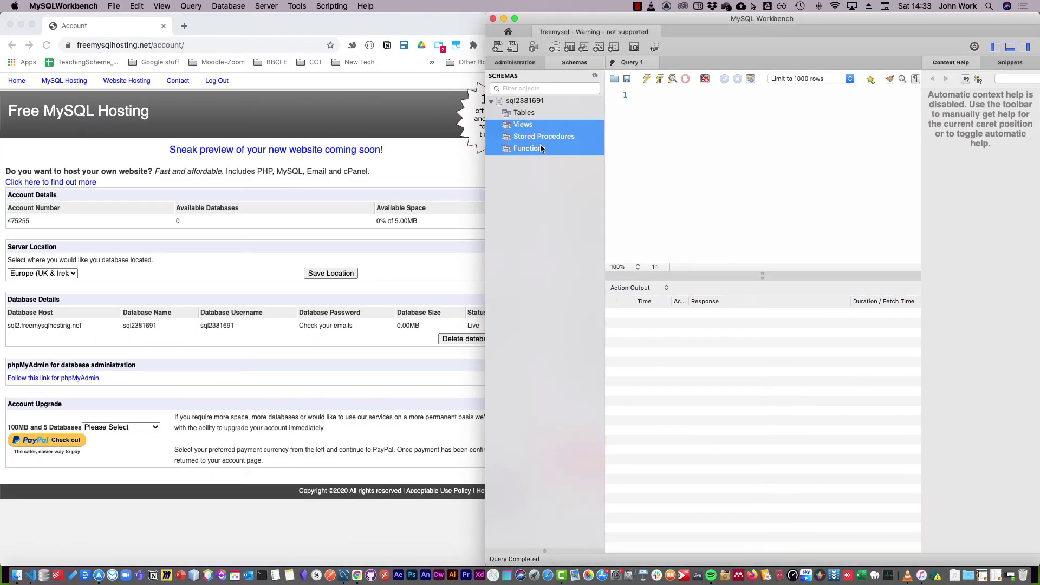
pyautogui.click(530, 101)
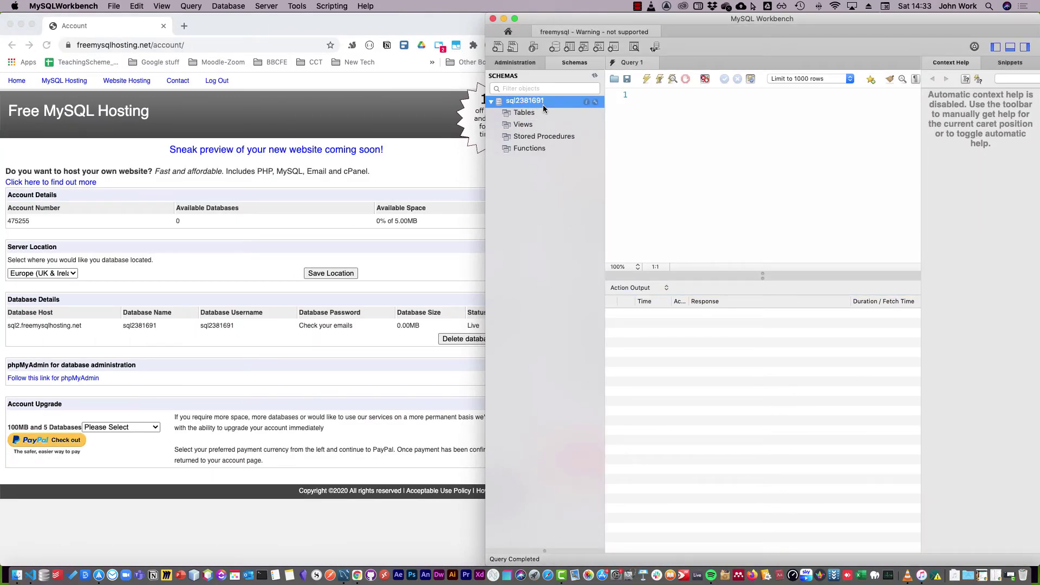
pyautogui.rightClick(543, 103)
pyautogui.moveTo(573, 174)
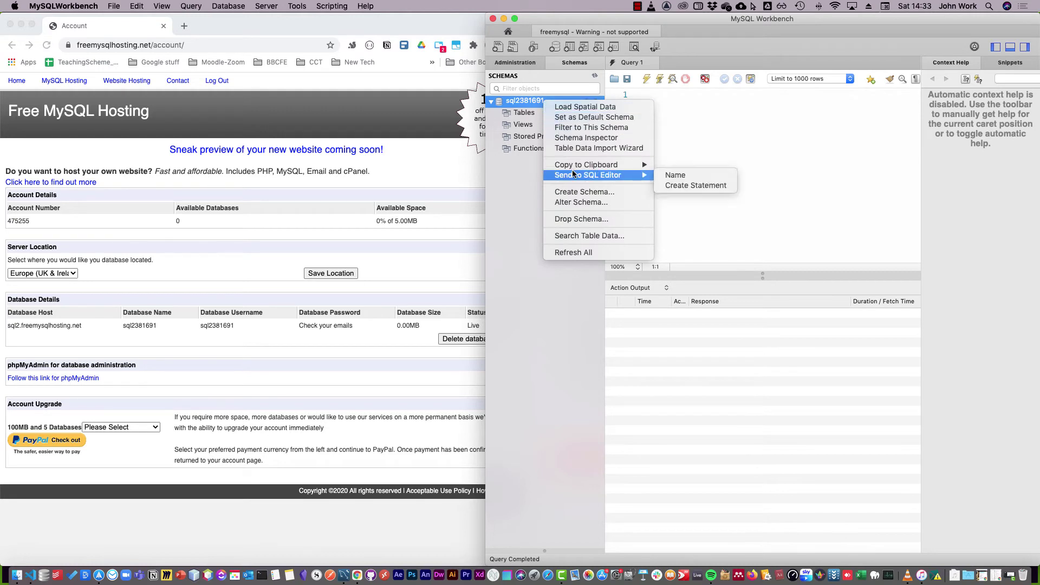
pyautogui.click(588, 117)
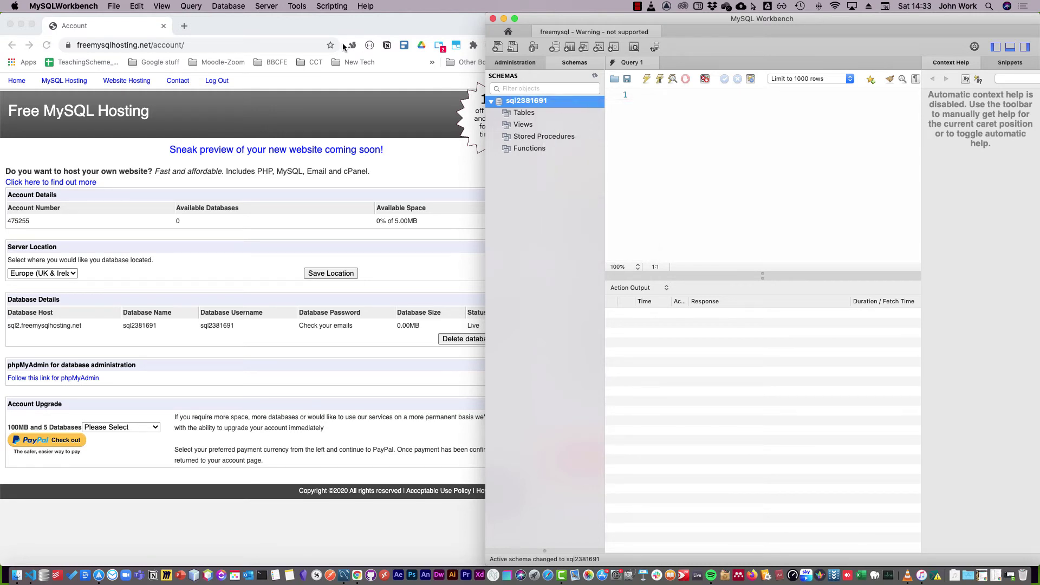
# Step: Open the edited employees.sql from the human_resrources_mysql folder as the SQL script to run
pyautogui.click(114, 6)
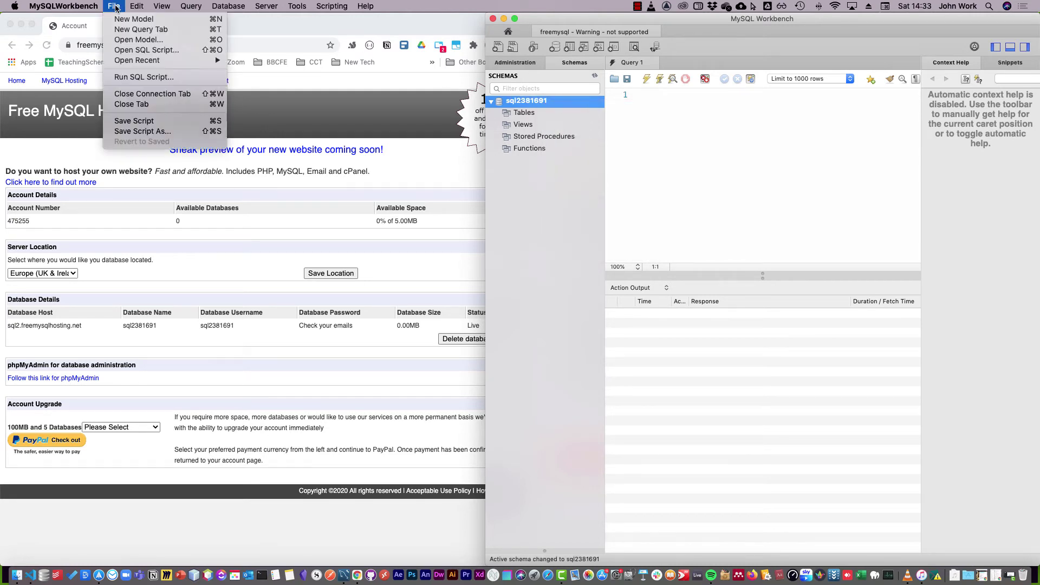
pyautogui.click(117, 77)
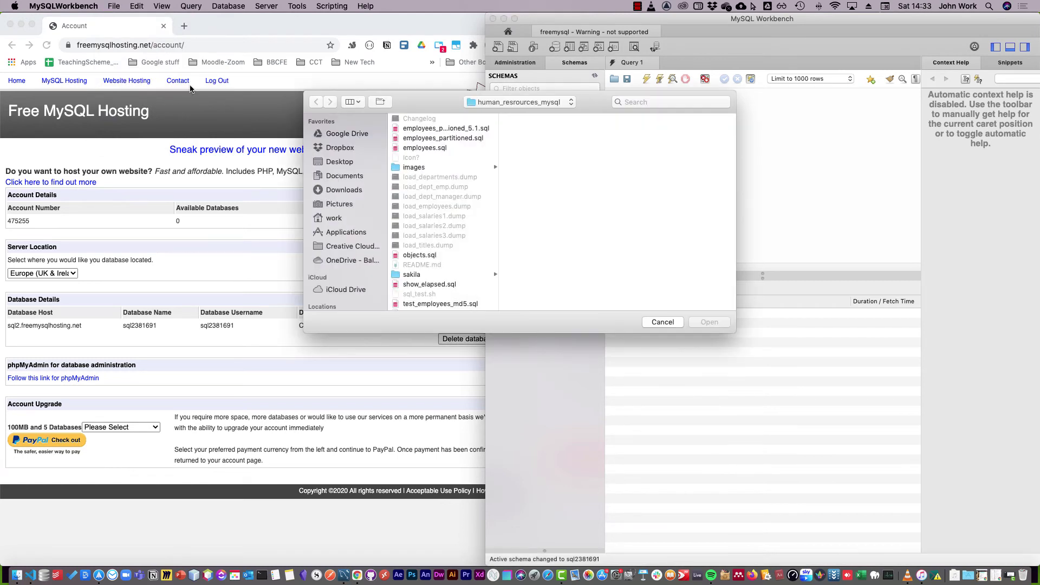
pyautogui.click(445, 148)
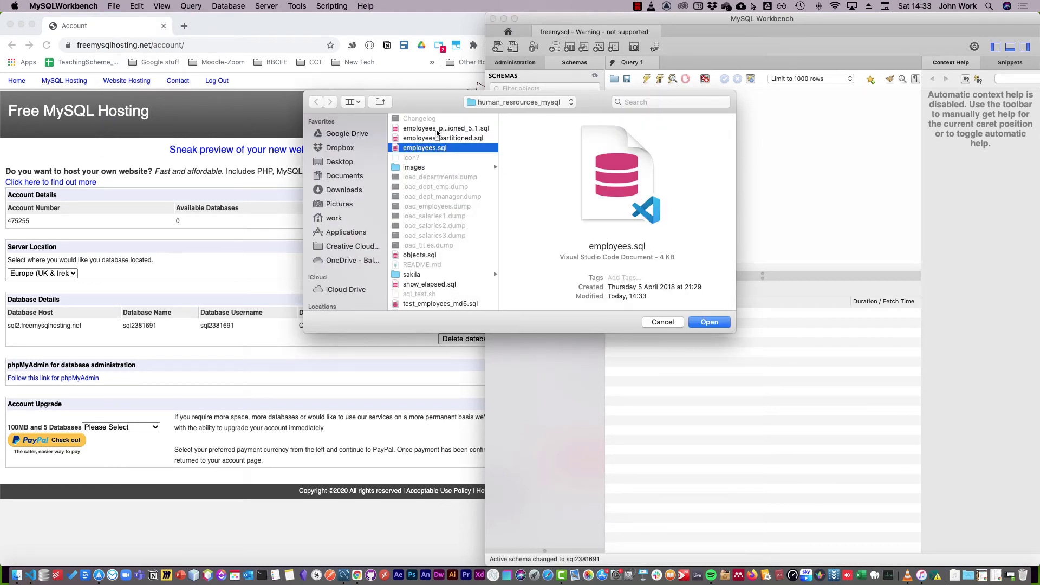
pyautogui.click(572, 103)
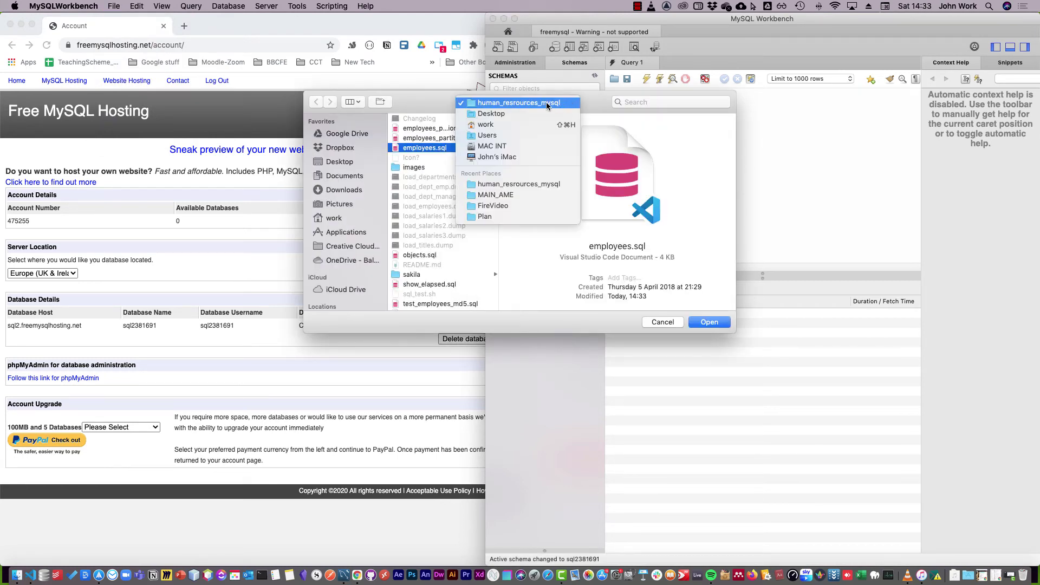
pyautogui.click(596, 99)
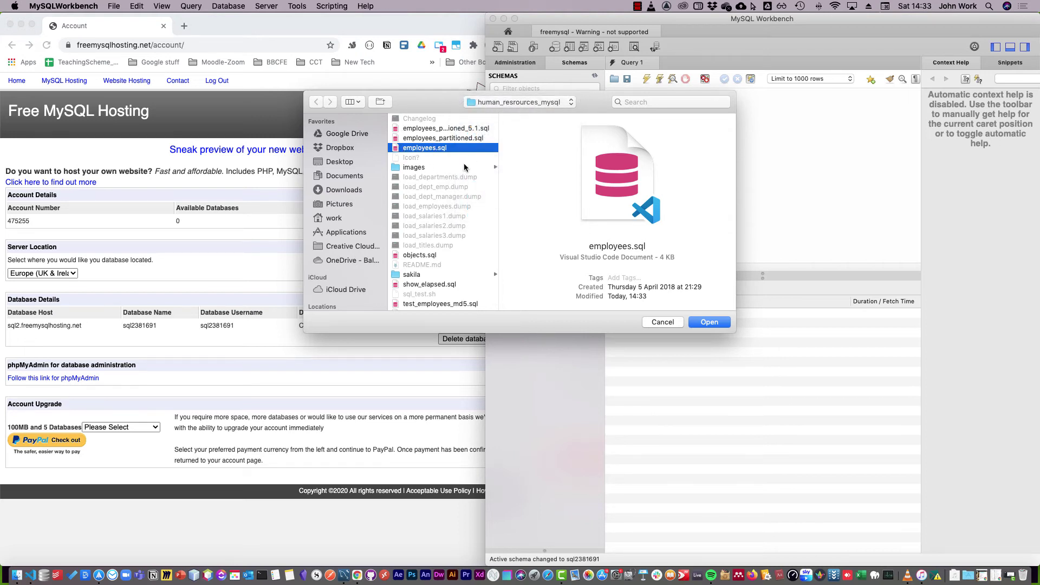
pyautogui.click(703, 322)
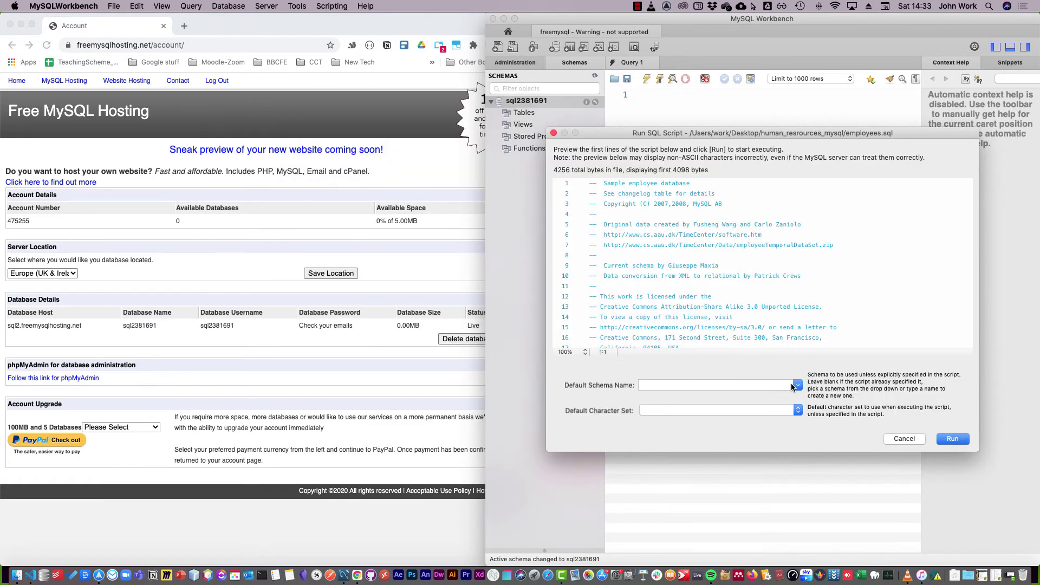
# Step: Run the employees.sql script with sql2381691 as its default schema name, and close the output window
pyautogui.click(796, 386)
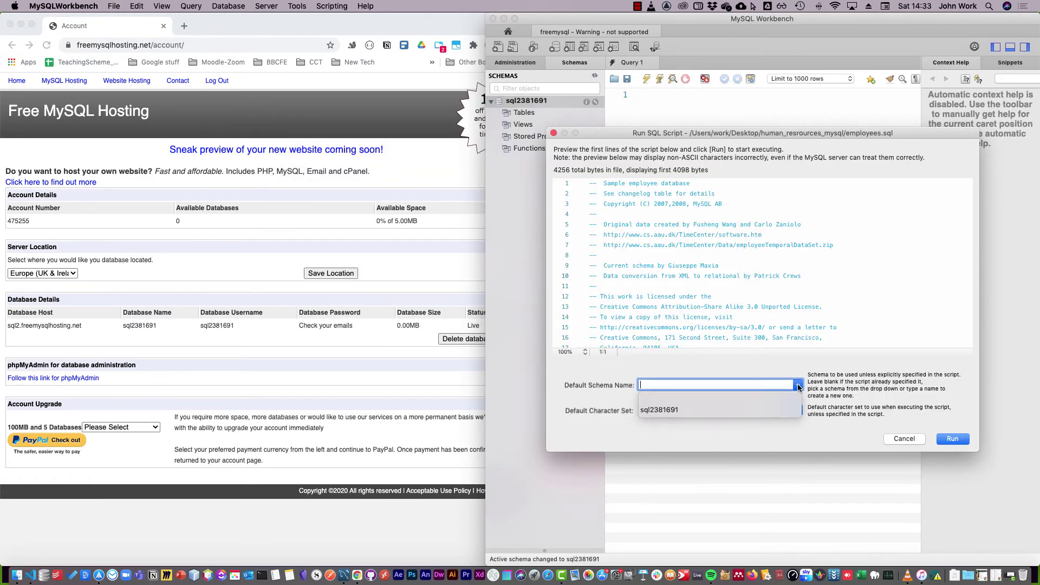
pyautogui.click(658, 410)
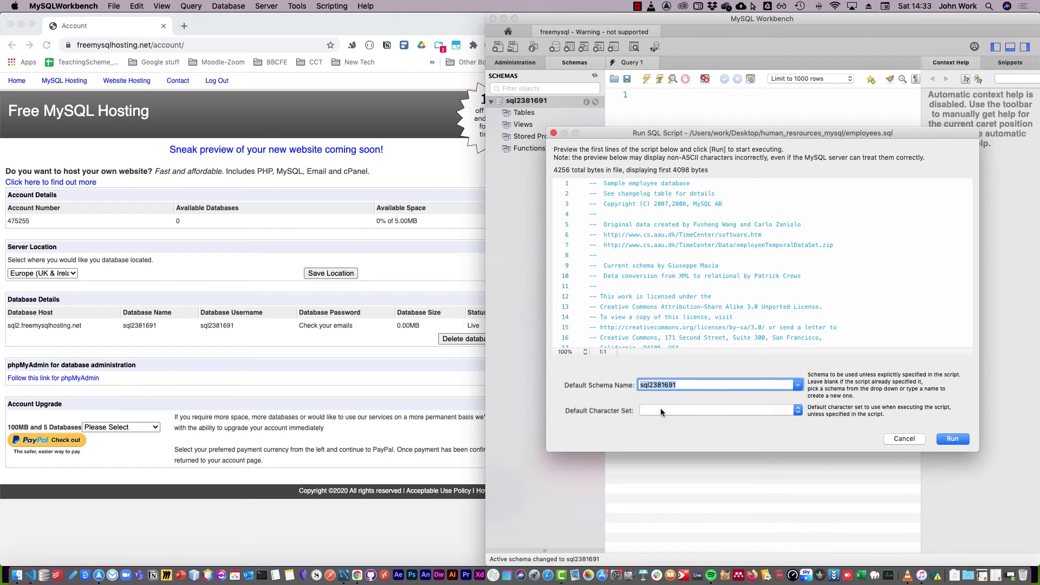
pyautogui.click(953, 441)
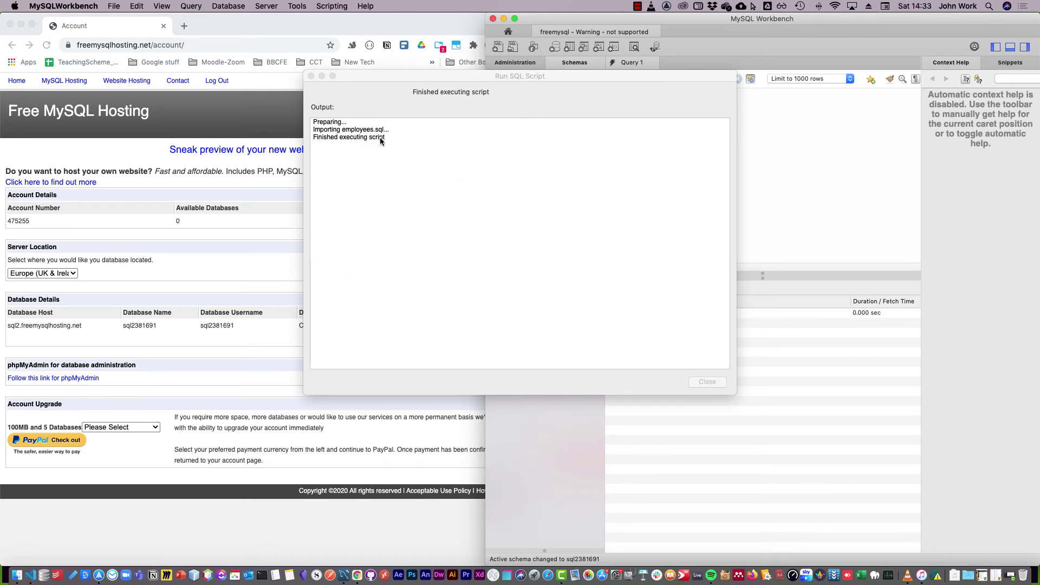
pyautogui.click(312, 76)
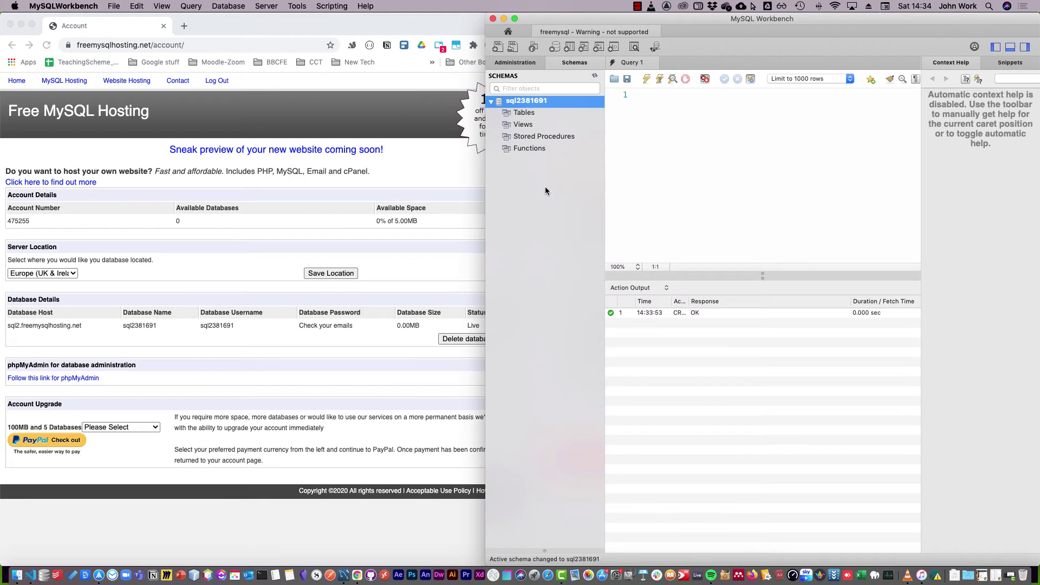
# Step: Refresh the schema list and expand the tables of the sql2381691 schema
pyautogui.rightClick(544, 208)
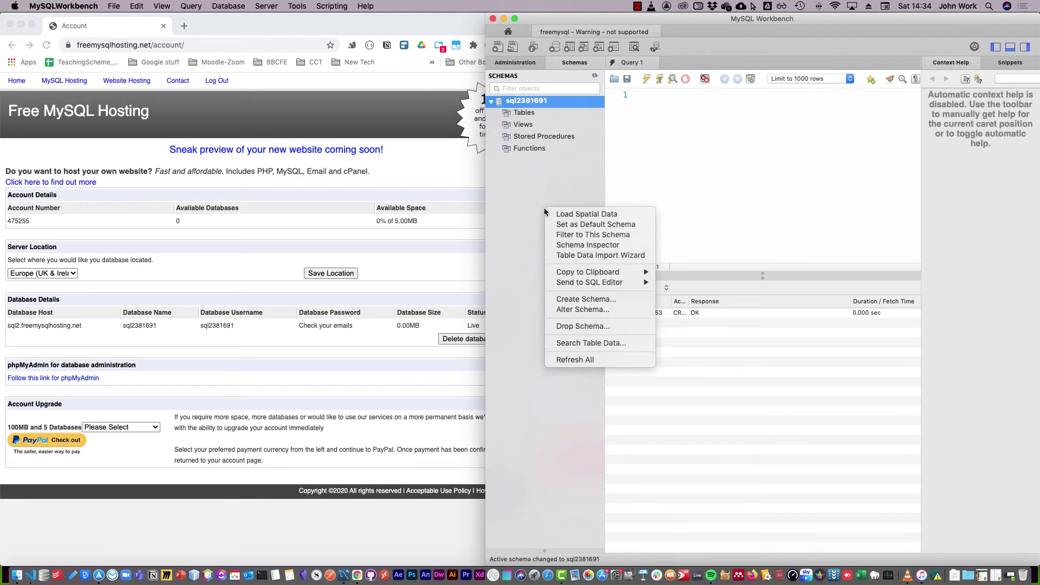
pyautogui.click(585, 361)
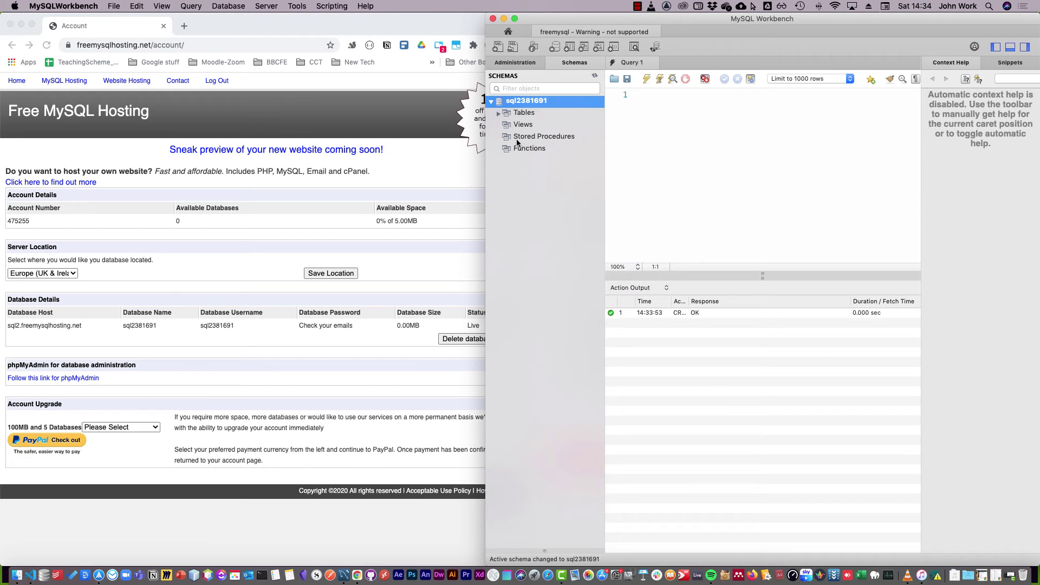
pyautogui.click(498, 113)
# Step: Query all rows of the departments, dept_emp, dept_manager and employees tables in turn to check the imported data
pyautogui.click(541, 125)
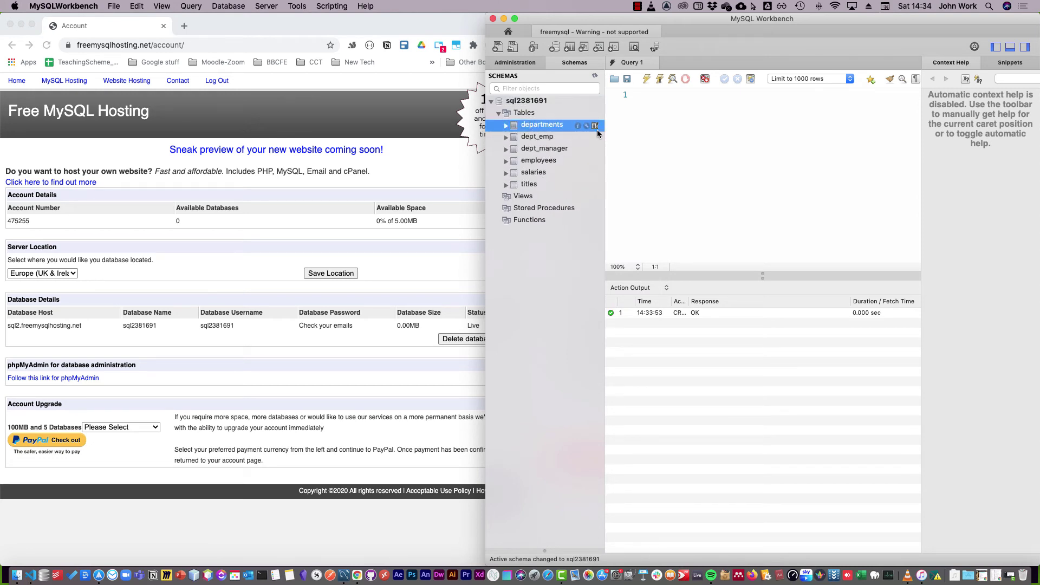
pyautogui.click(595, 126)
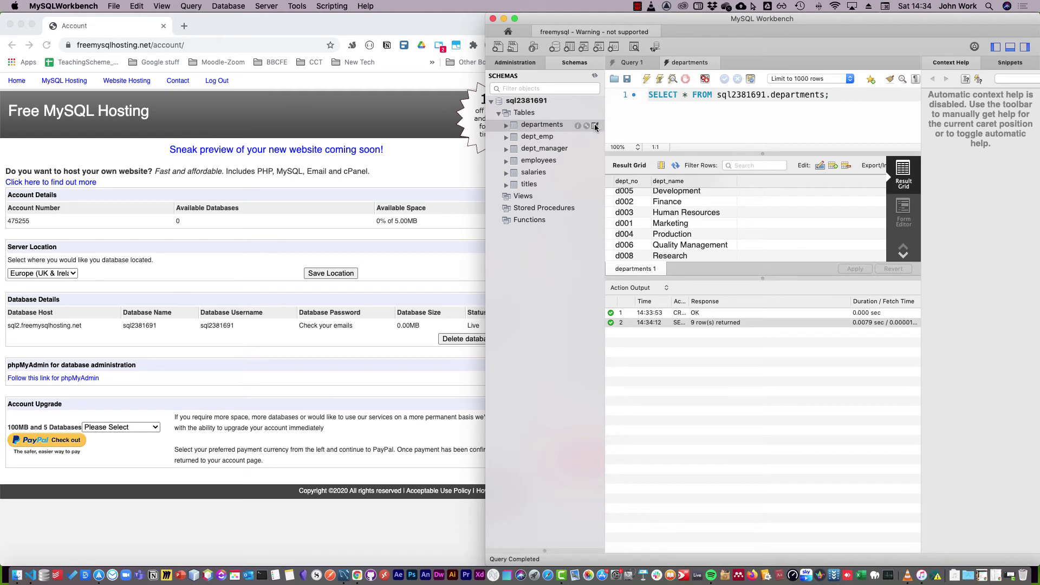
pyautogui.moveTo(594, 138)
pyautogui.click(594, 138)
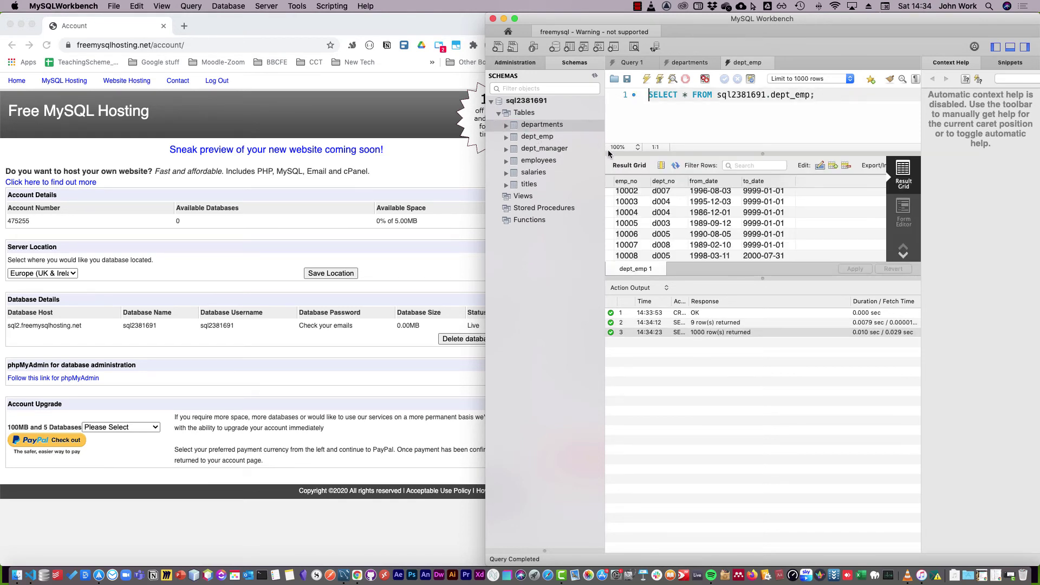
pyautogui.click(594, 149)
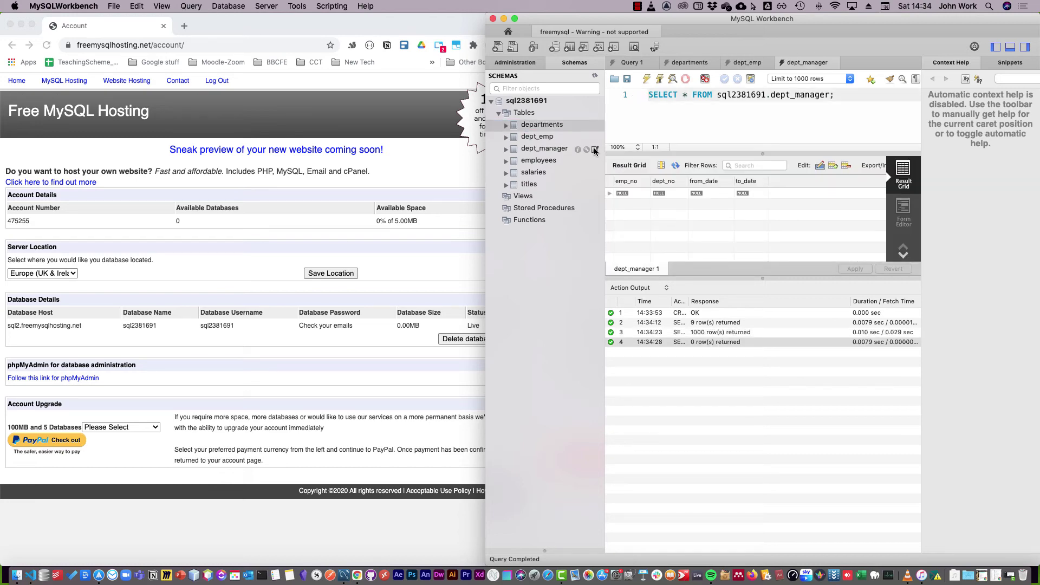
pyautogui.click(595, 162)
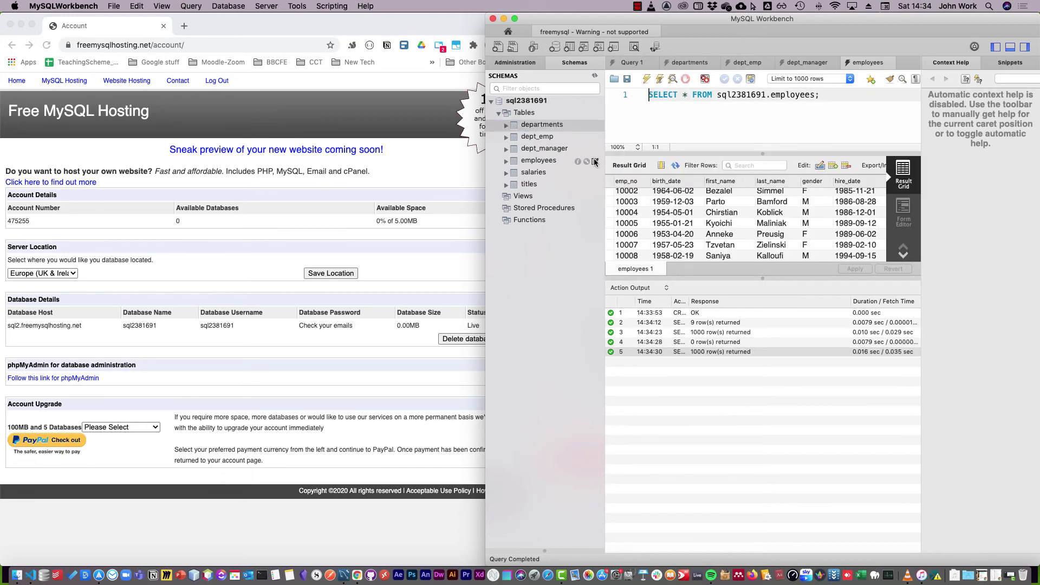
# Step: Query the dept_manager and employees tables again, followed by the salaries and titles tables
pyautogui.click(594, 149)
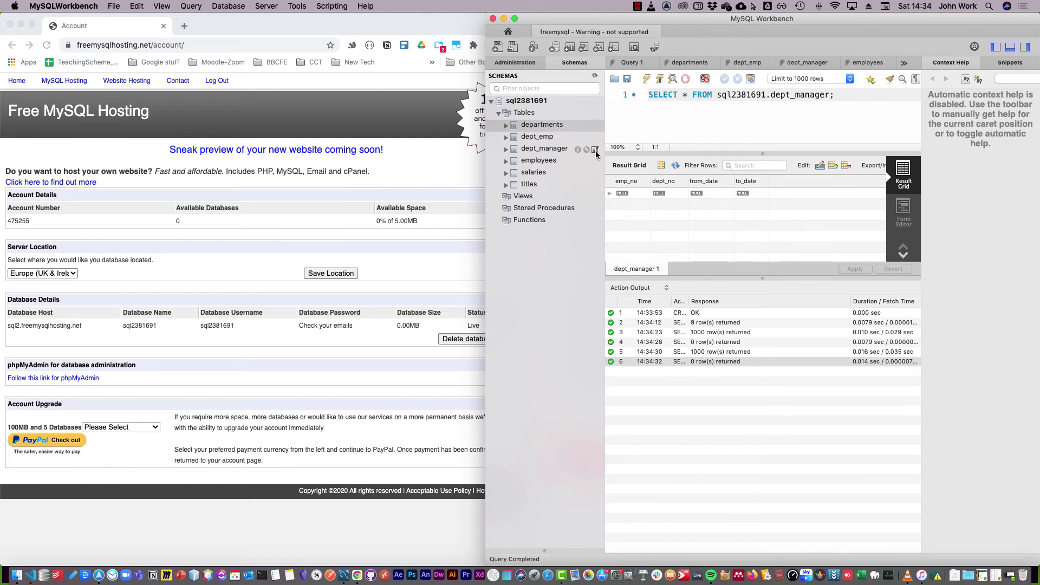
pyautogui.moveTo(829, 94); pyautogui.dragTo(612, 93)
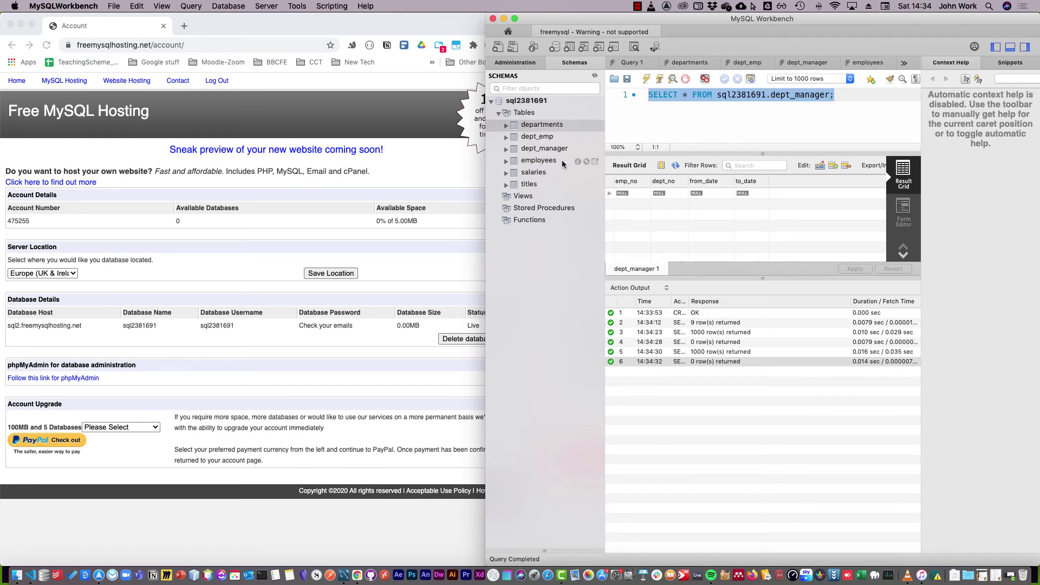
pyautogui.click(595, 161)
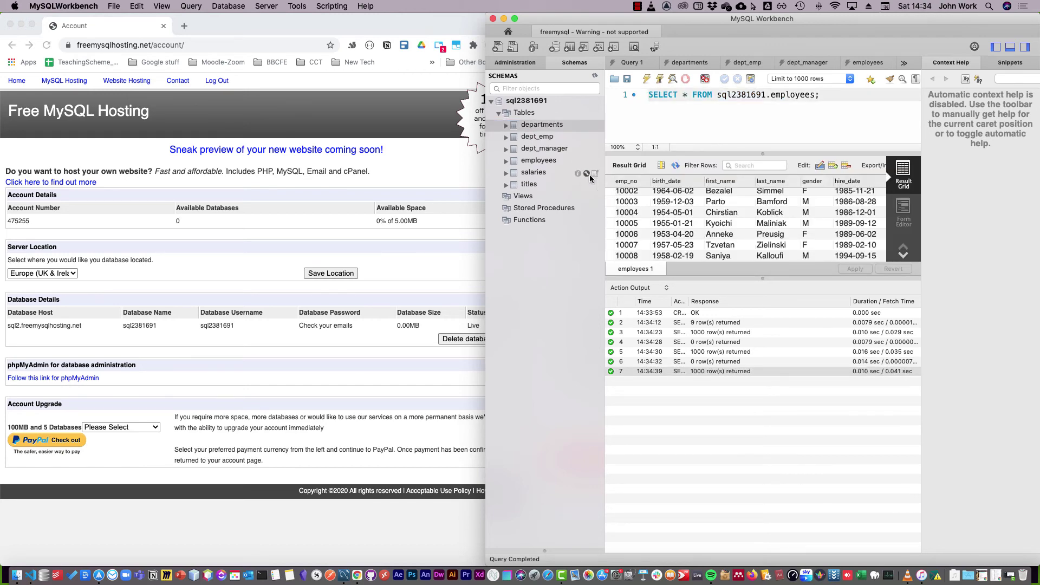
pyautogui.click(593, 175)
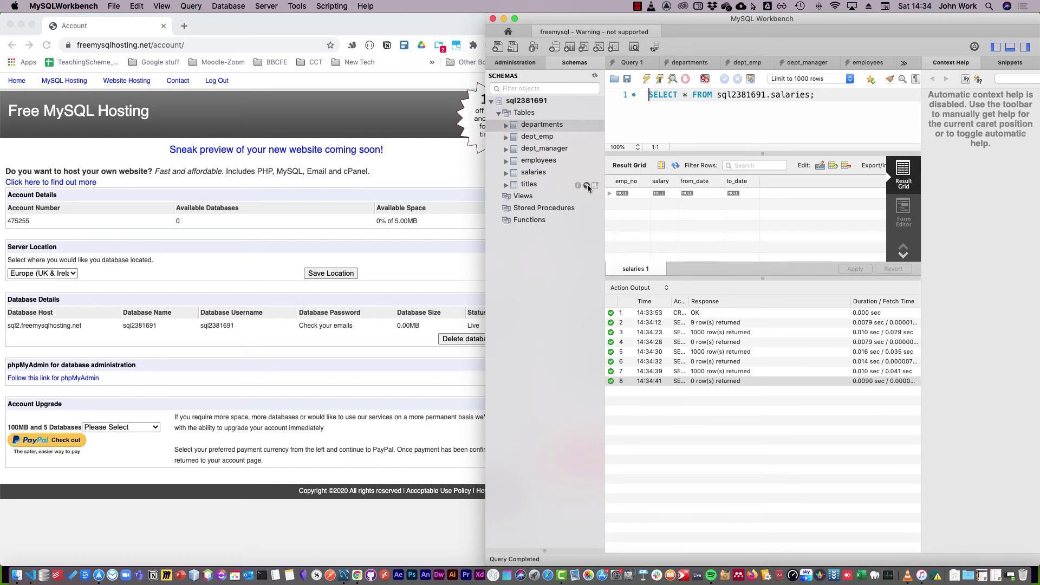
pyautogui.click(594, 186)
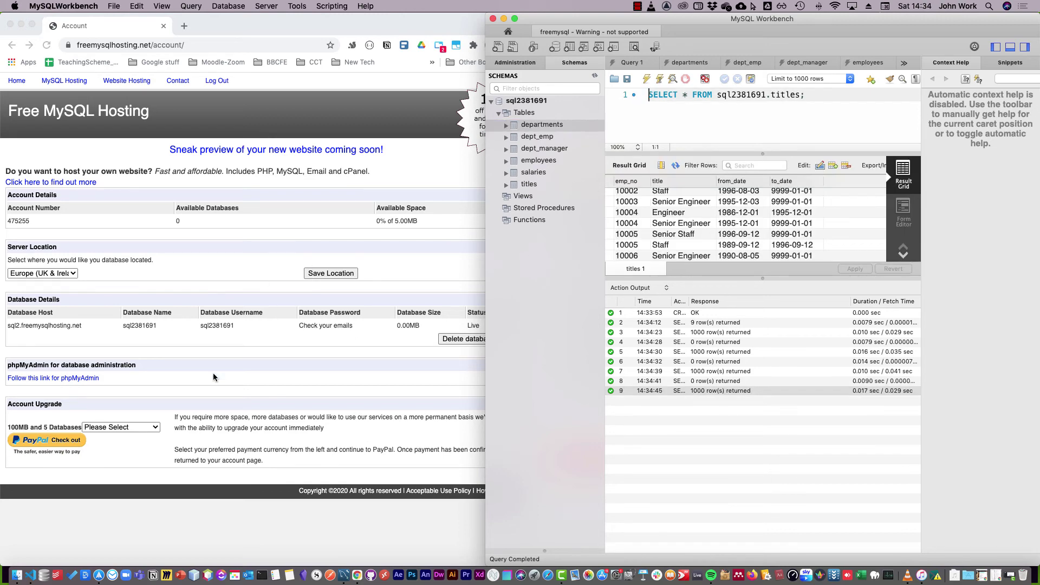
# Step: Switch to Chrome and open the sql2381691 database's table structure in phpMyAdmin from the hosting account page
pyautogui.click(274, 371)
pyautogui.hscroll(3, 327, 337)
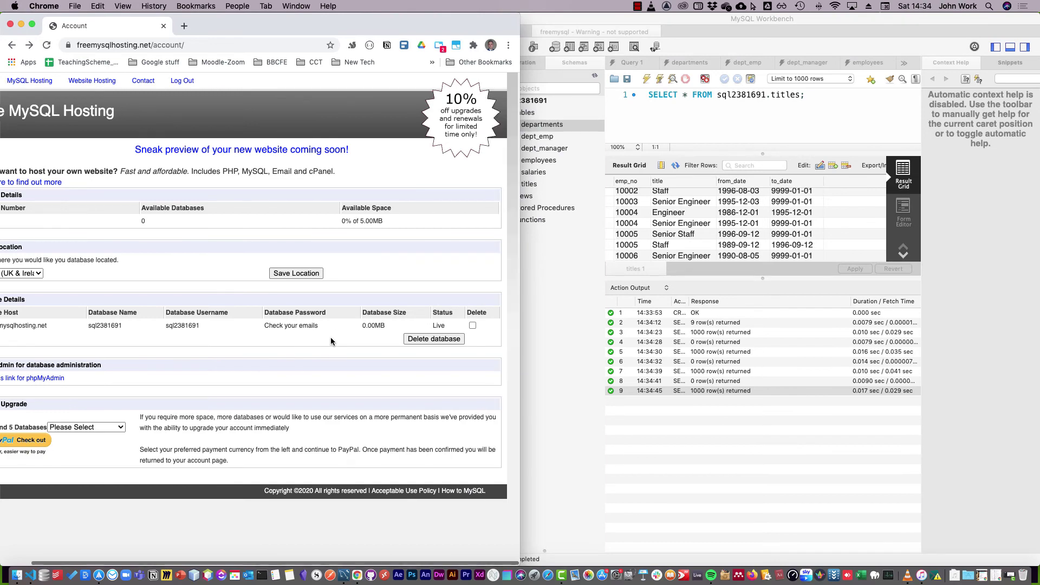
pyautogui.hscroll(-3, 331, 339)
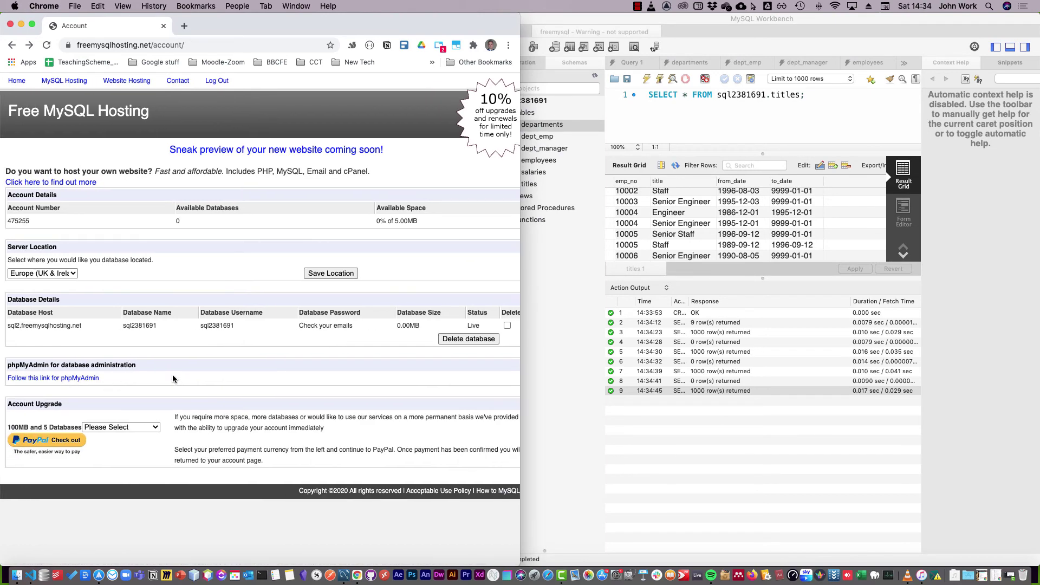
pyautogui.click(61, 378)
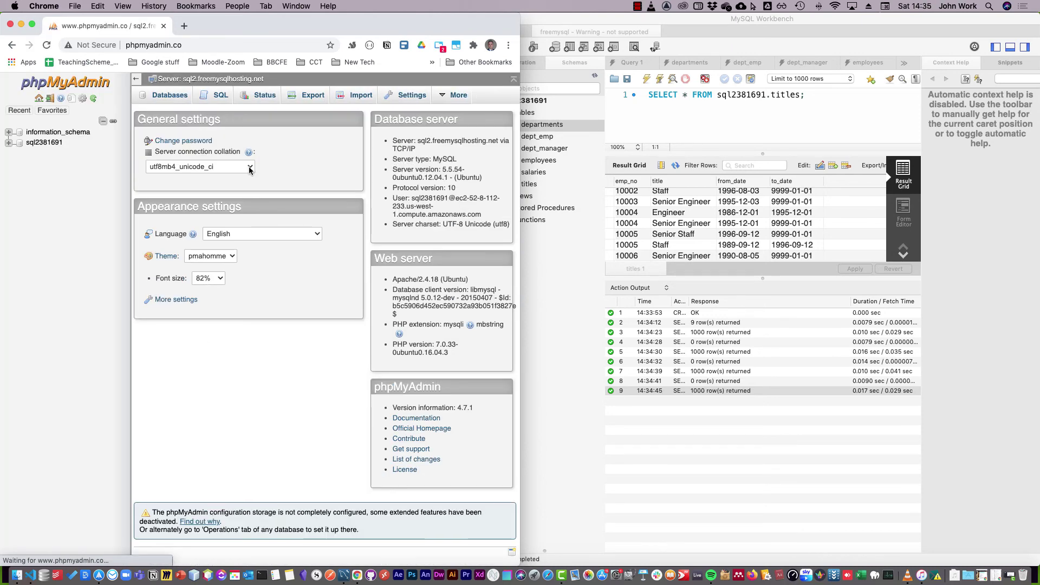
pyautogui.click(8, 143)
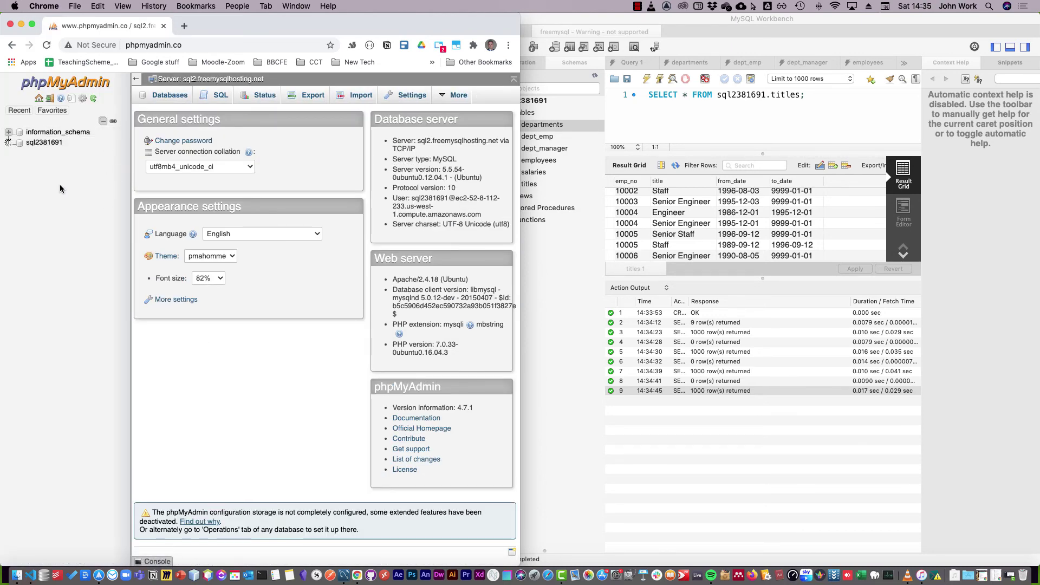
pyautogui.click(178, 97)
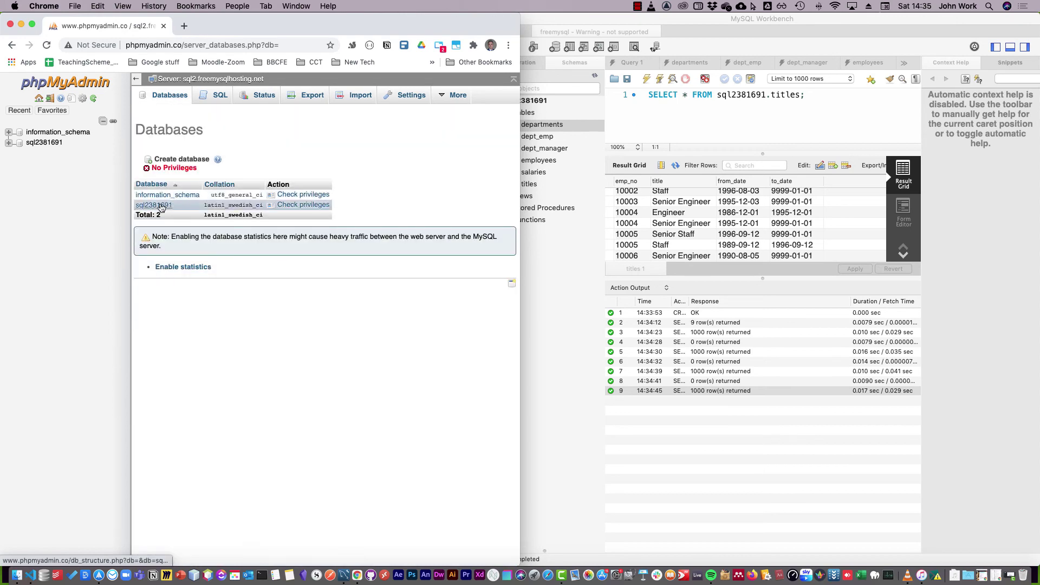
pyautogui.click(153, 206)
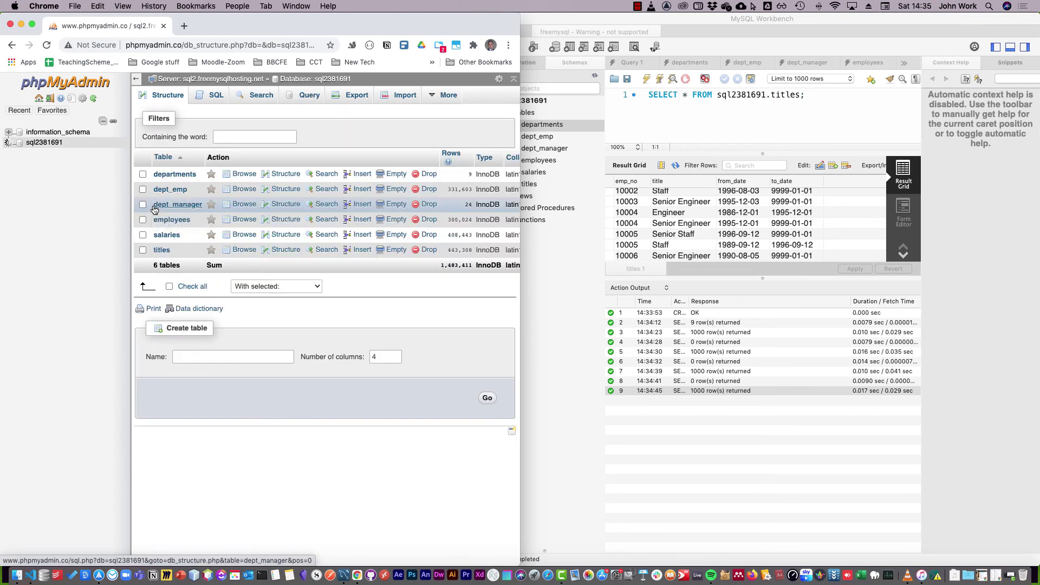
# Step: Examine the row counts and sizes of all tables in the sql2381691 structure list
pyautogui.hscroll(4, 372, 237)
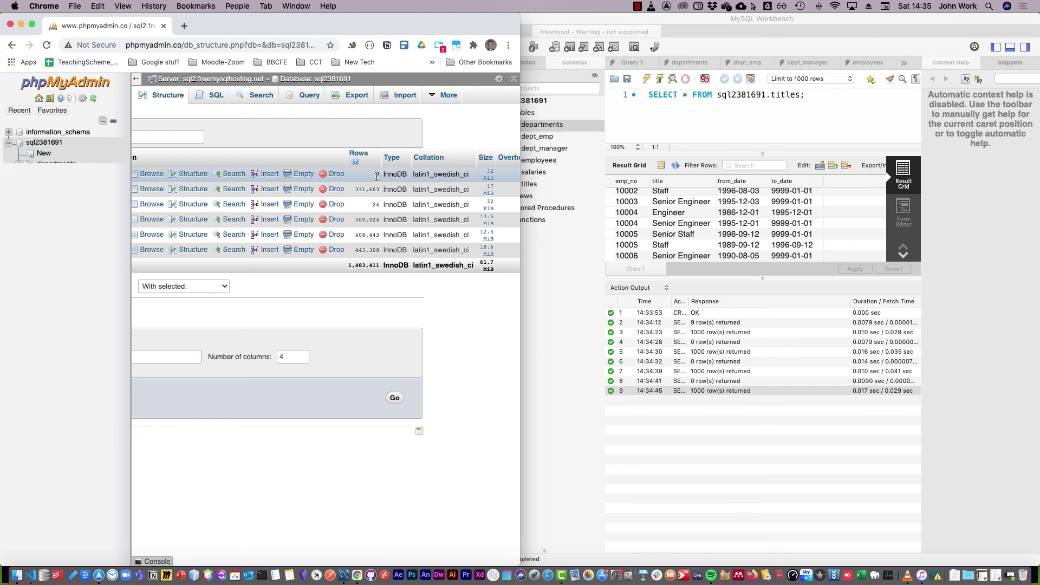
pyautogui.moveTo(375, 175); pyautogui.dragTo(375, 255)
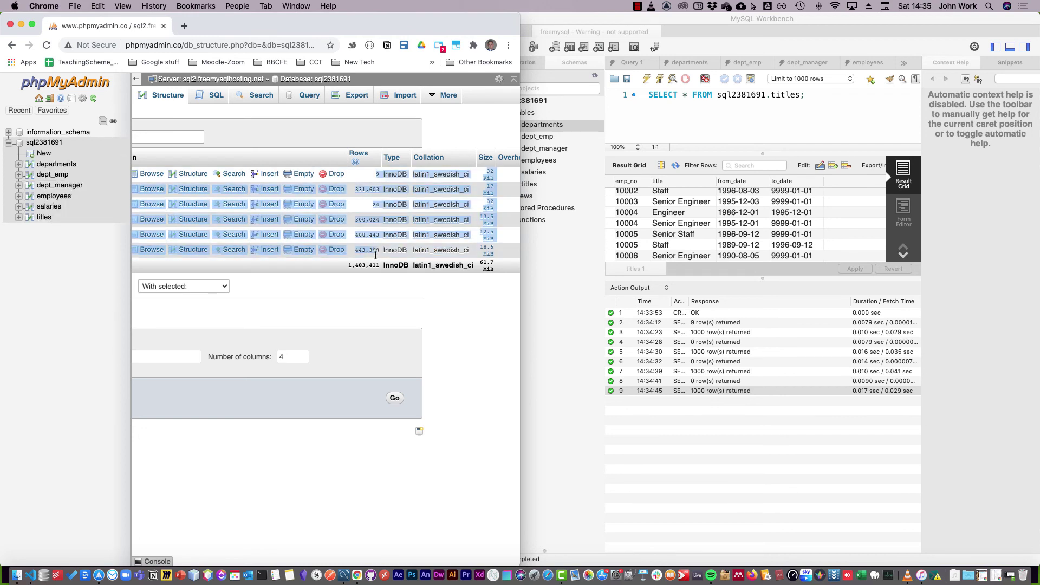
pyautogui.click(446, 328)
pyautogui.hscroll(-4, 325, 227)
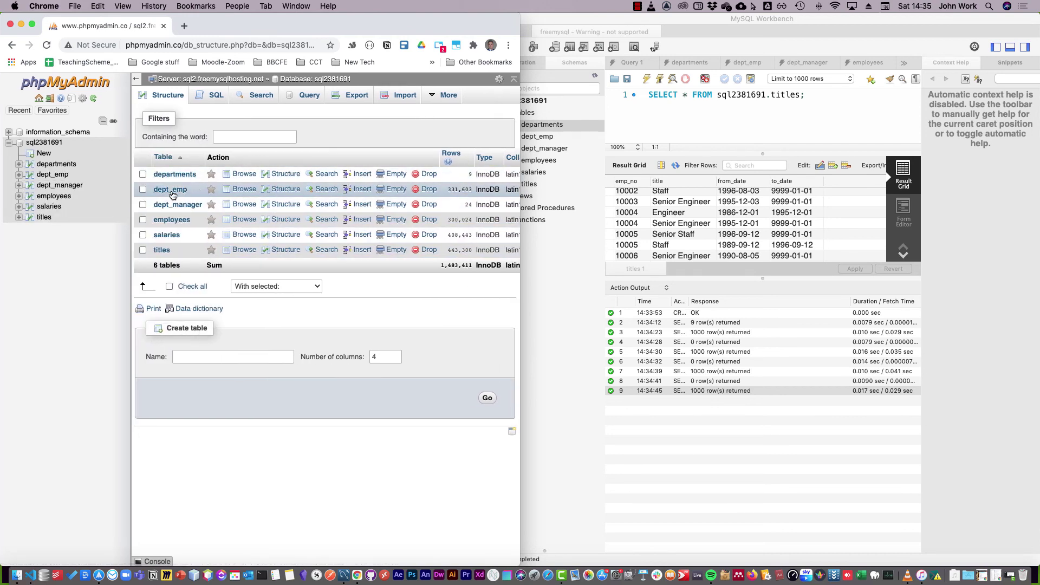
# Step: Switch back to MySQL Workbench and query the dept_emp, dept_manager, titles and salaries tables again
pyautogui.click(593, 303)
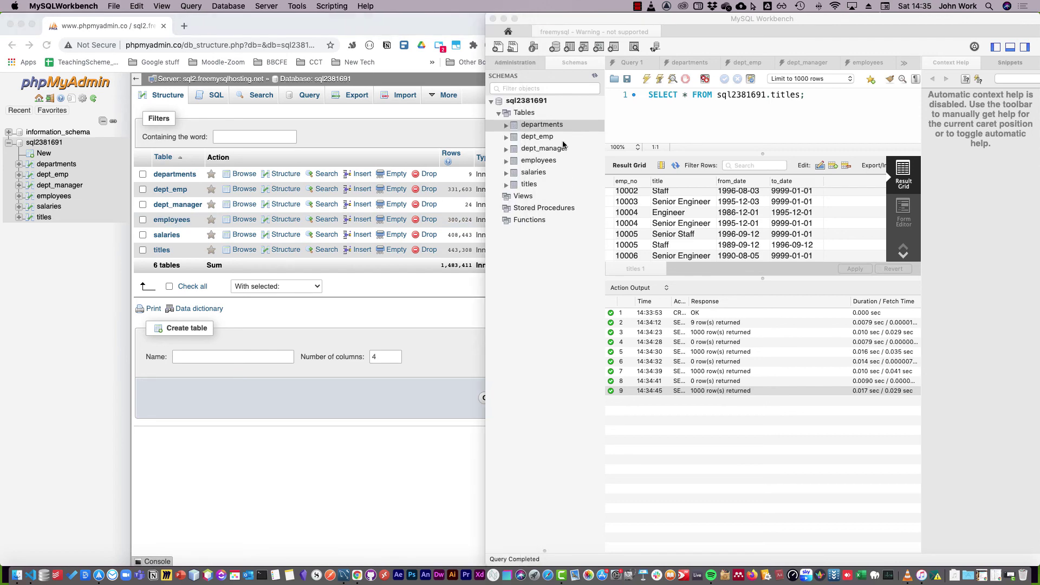
pyautogui.click(557, 137)
pyautogui.click(594, 139)
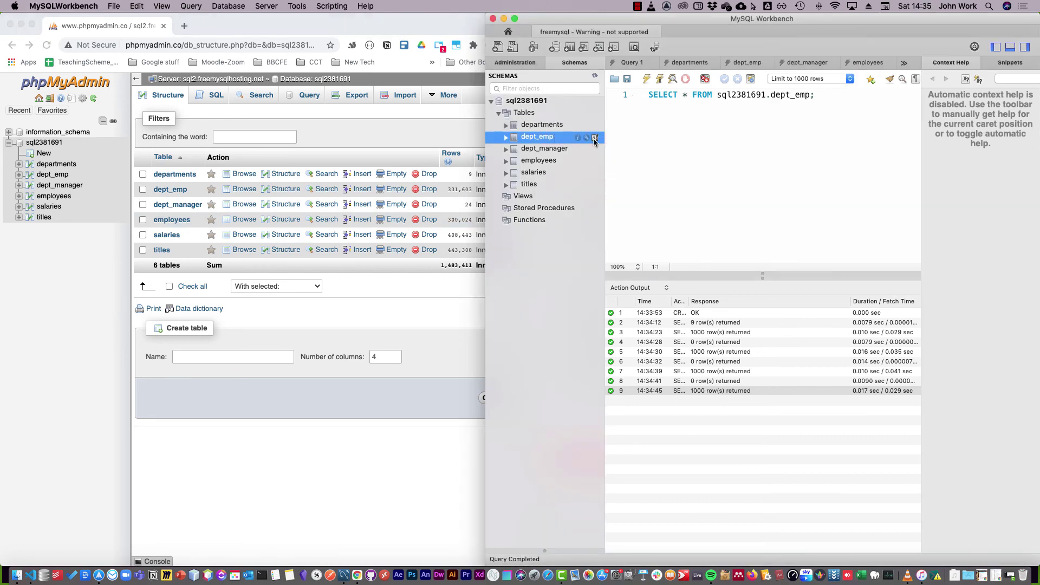
pyautogui.click(595, 150)
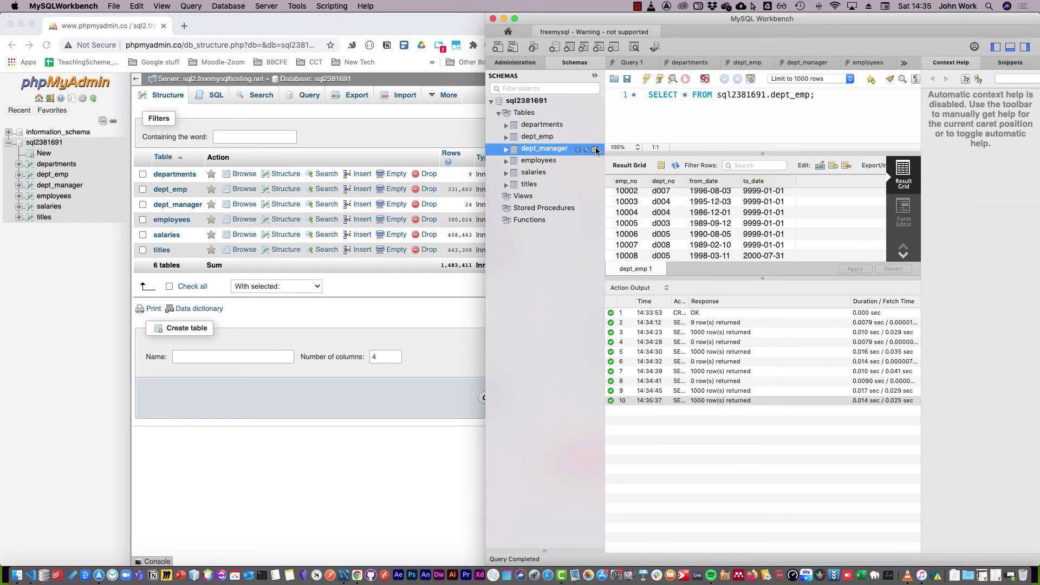
pyautogui.click(596, 150)
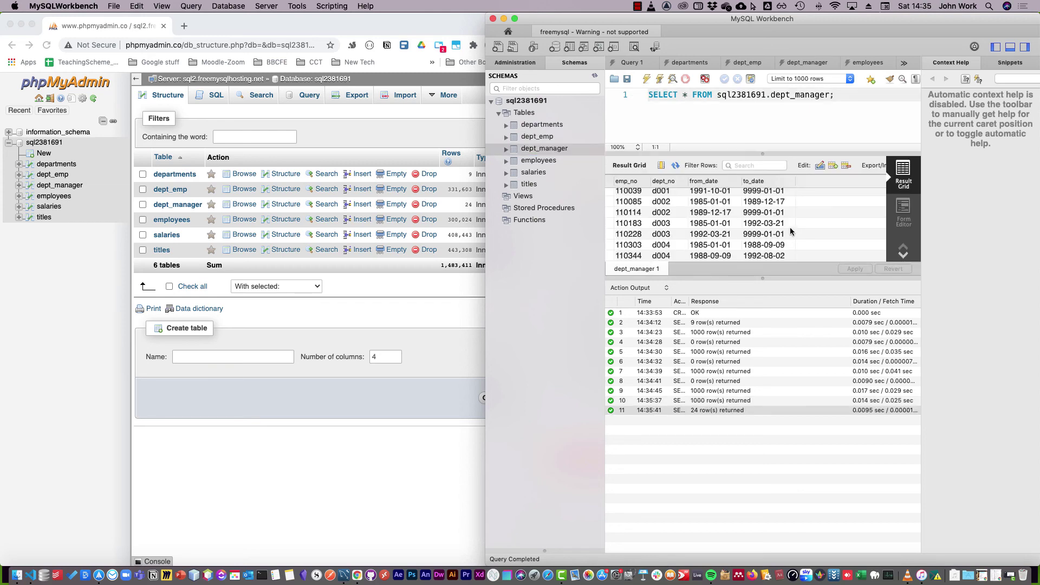
pyautogui.click(565, 186)
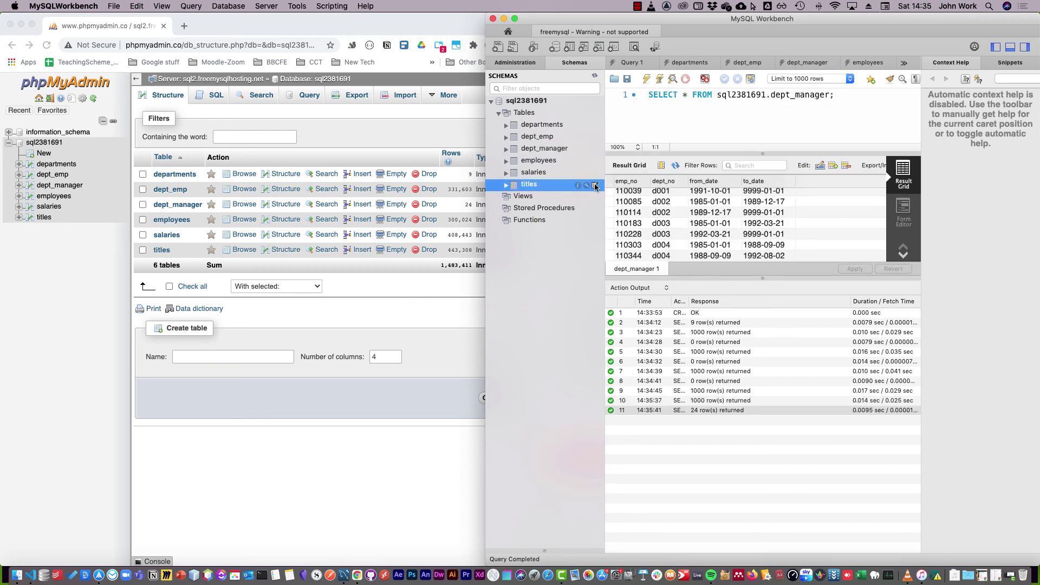
pyautogui.click(595, 186)
pyautogui.click(595, 173)
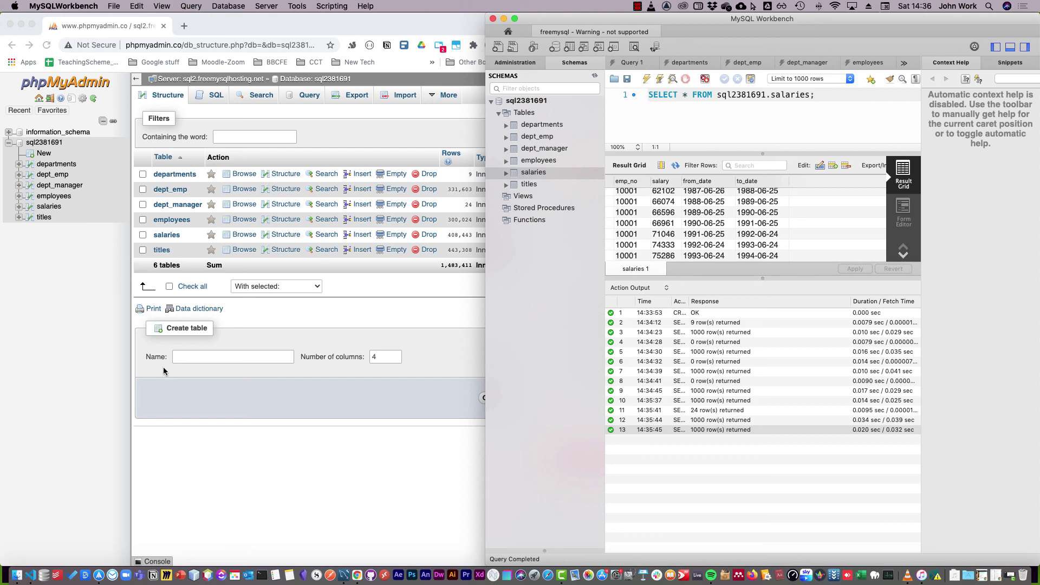
pyautogui.click(530, 305)
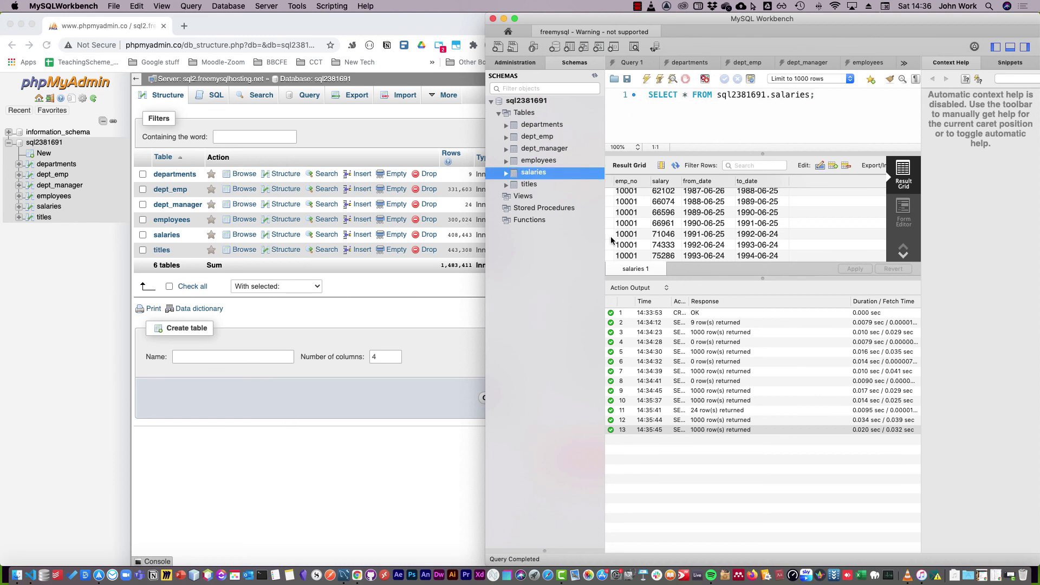